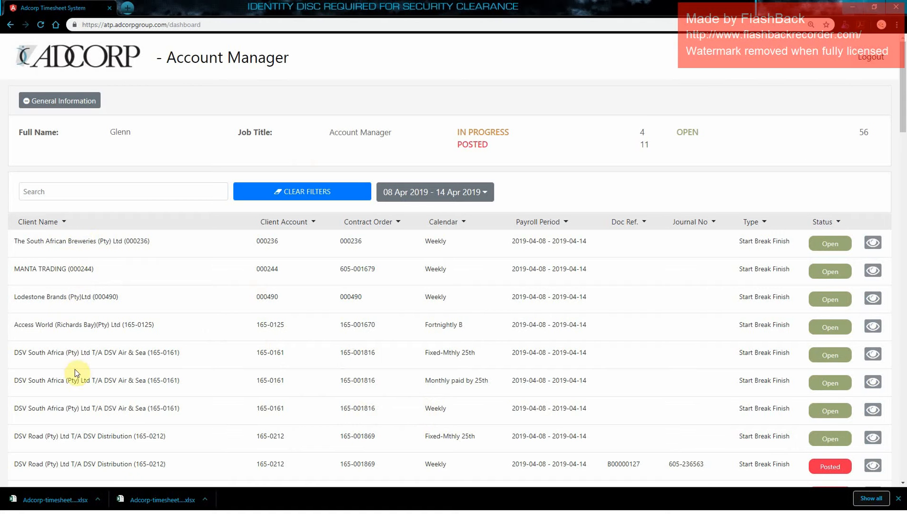
# - Examine the client timesheets and their statuses on the dashboard for the 08 Apr 2019 - 14 Apr 2019 period
pyautogui.scroll(-4, 77, 371)
pyautogui.scroll(-2, 78, 356)
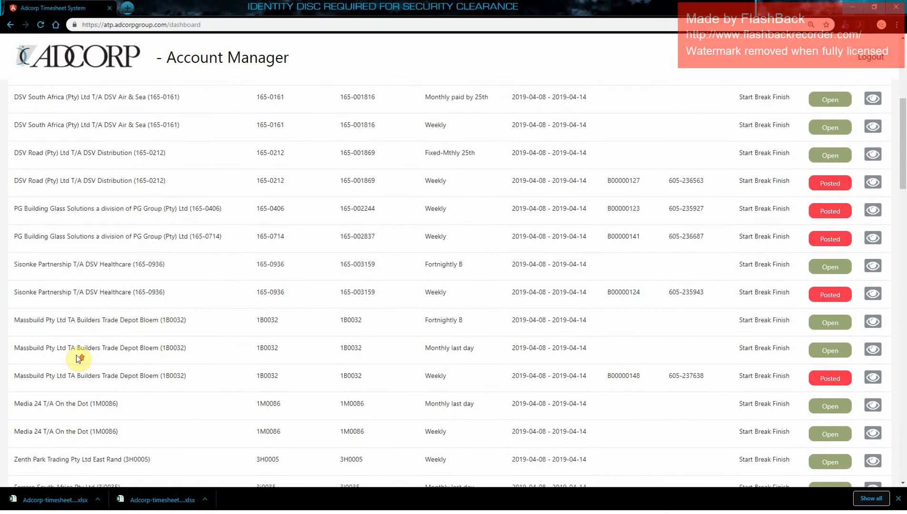
pyautogui.scroll(6, 78, 356)
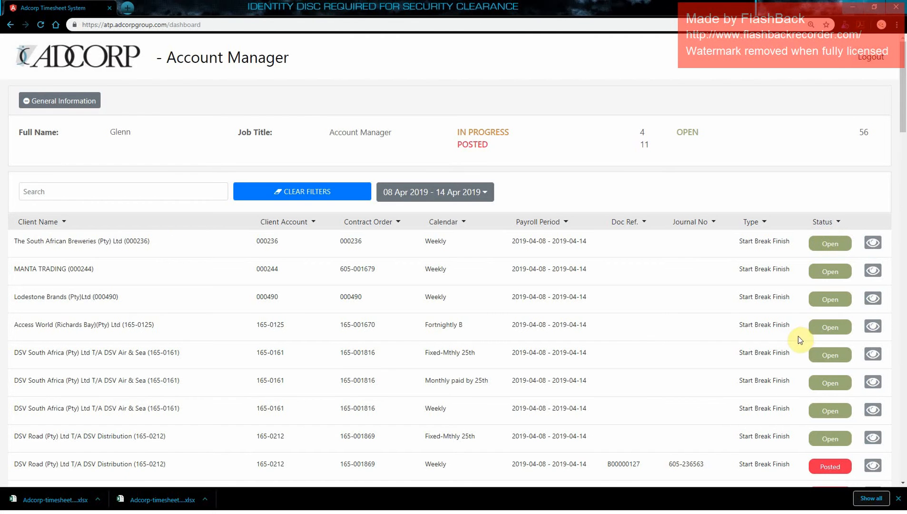
pyautogui.scroll(-9, 798, 336)
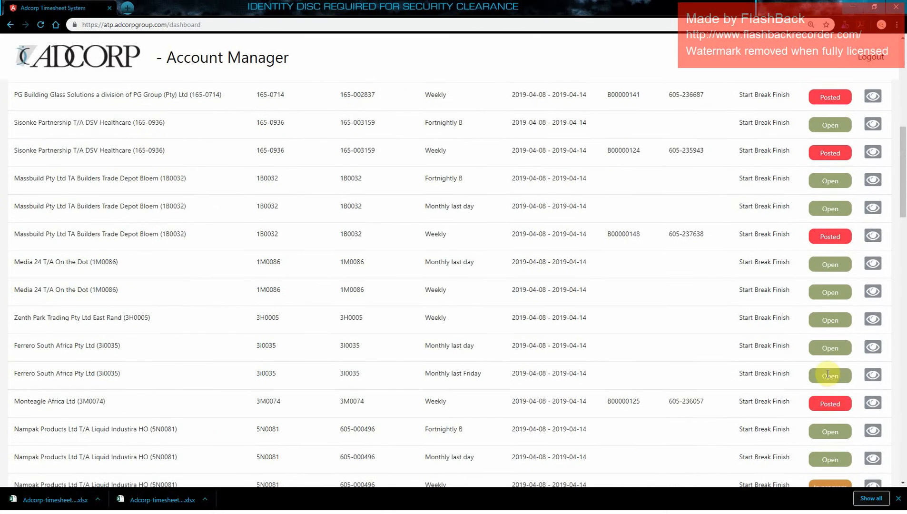
pyautogui.scroll(-2, 828, 374)
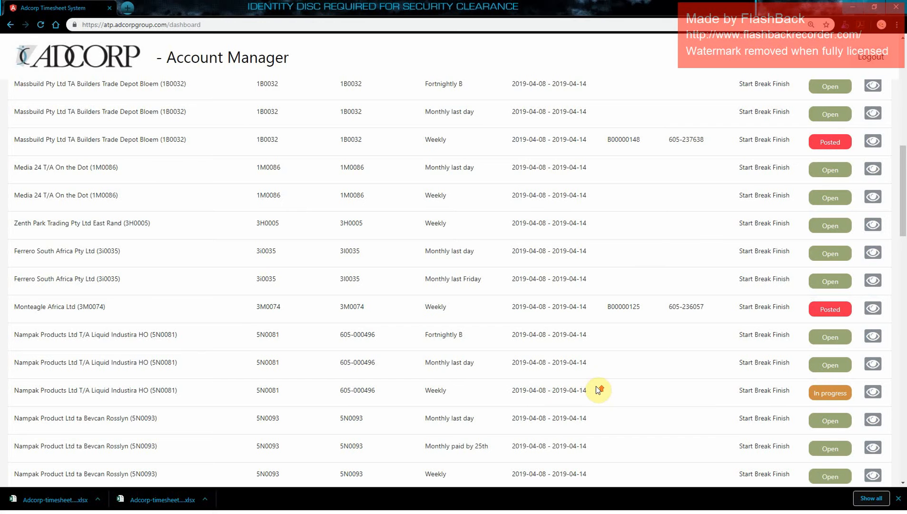
pyautogui.scroll(4, 595, 386)
pyautogui.scroll(7, 596, 387)
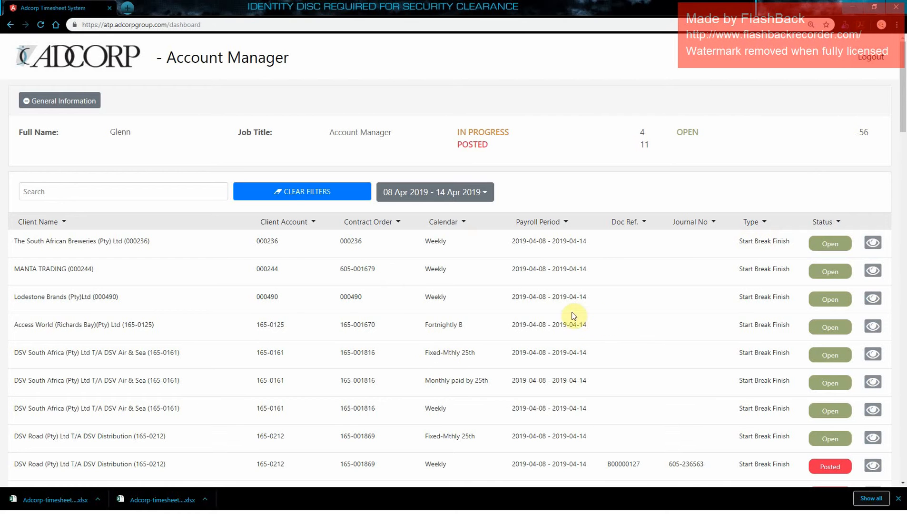
# - Filter the dashboard by the client name fragments "eas" and "acces", and clear the search
pyautogui.click(48, 196)
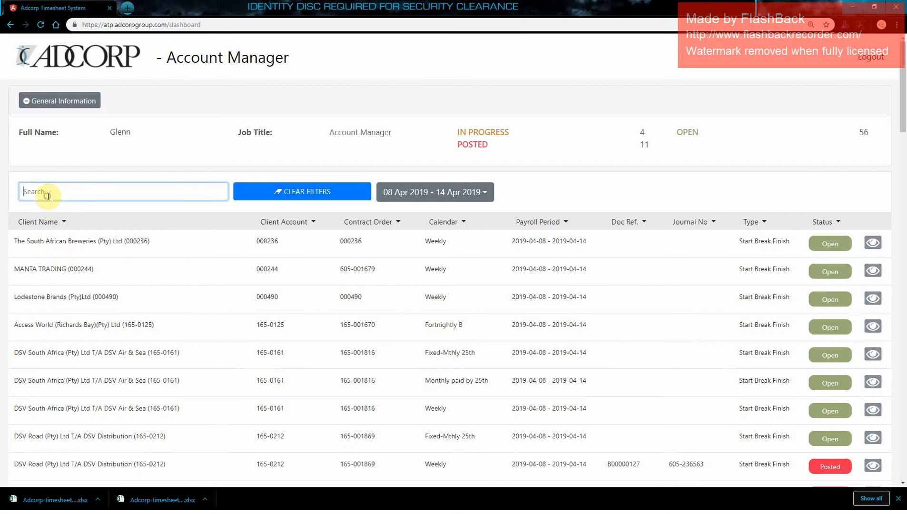
pyautogui.write('eas')
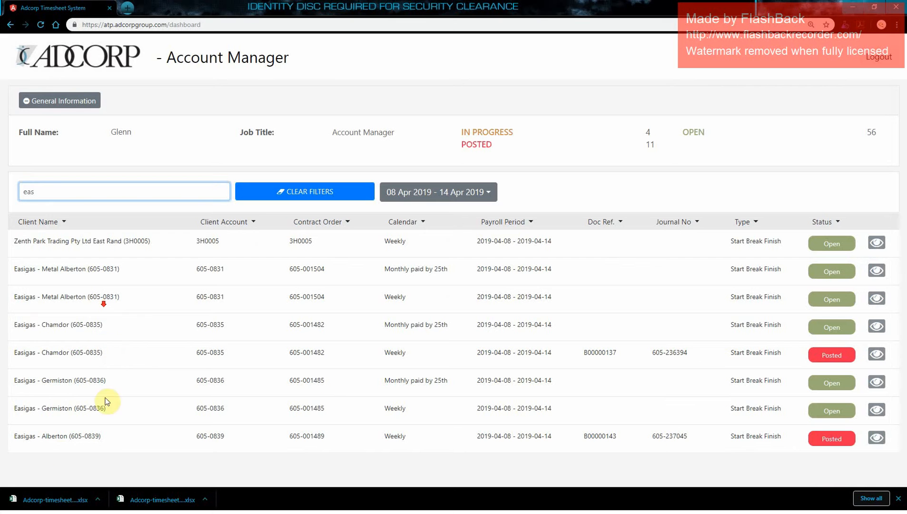
pyautogui.moveTo(40, 192); pyautogui.dragTo(3, 192)
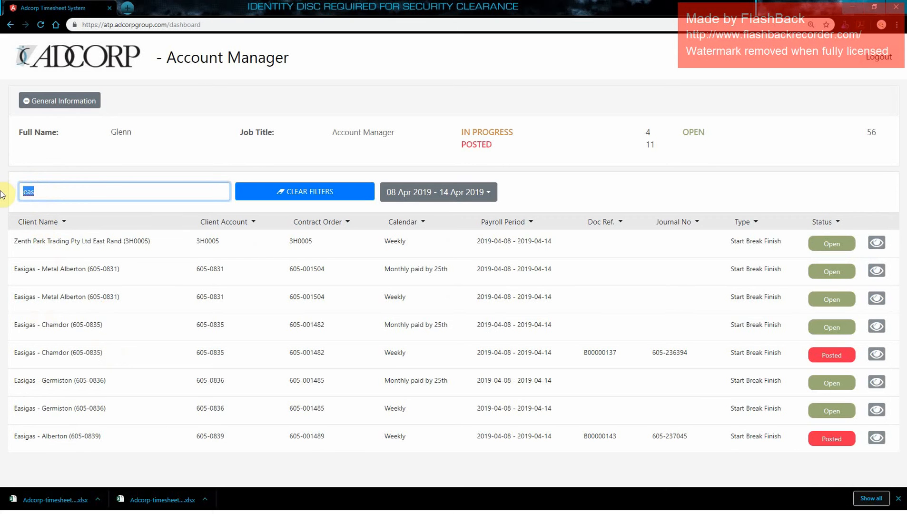
pyautogui.write('acces')
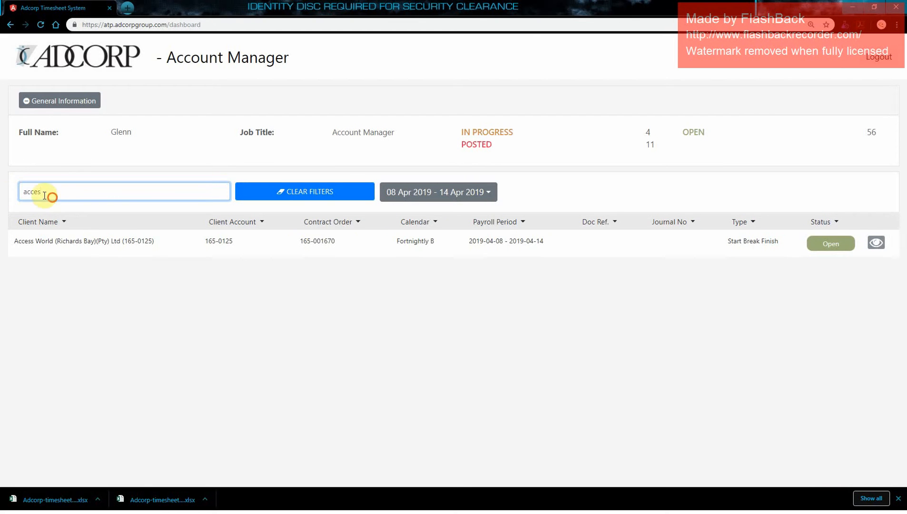
pyautogui.moveTo(49, 192); pyautogui.dragTo(4, 195)
pyautogui.press('BackSpace')
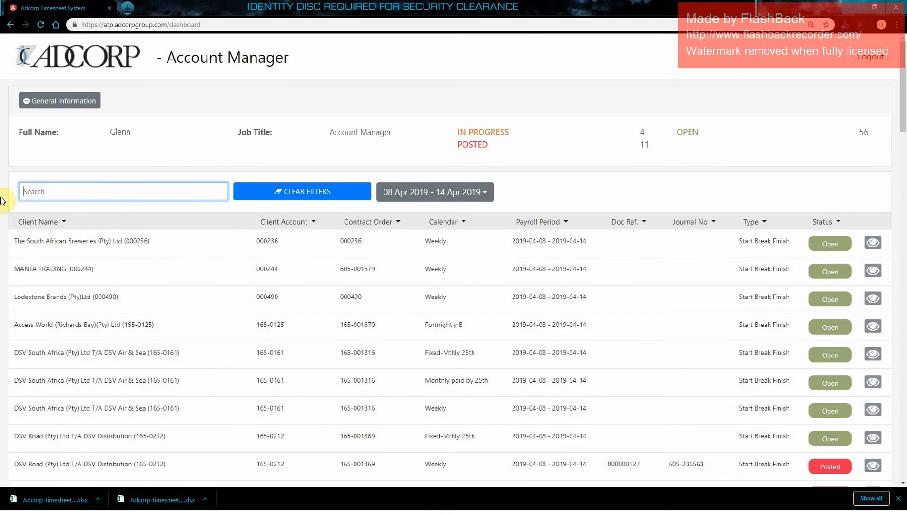
# - Filter the dashboard by a partial contract order number and clear the search
pyautogui.write('165')
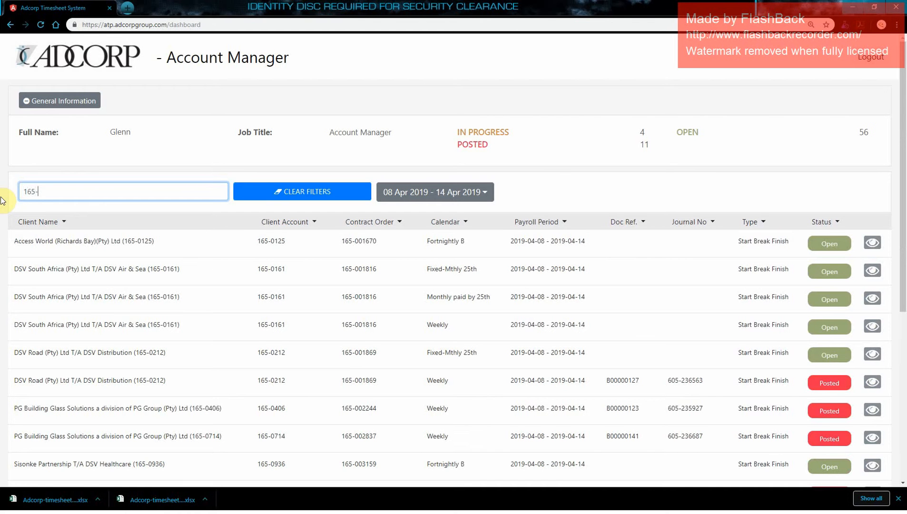
pyautogui.write('-0018')
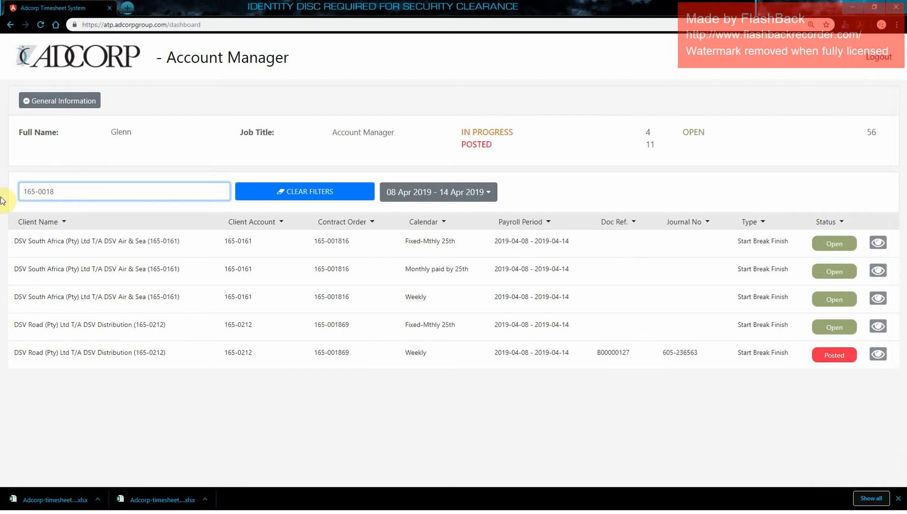
pyautogui.press('BackSpace')
pyautogui.press('BackSpace')
pyautogui.press('BackSpace')
pyautogui.press('BackSpace')
pyautogui.press('BackSpace')
pyautogui.press('BackSpace')
pyautogui.press('BackSpace')
pyautogui.press('BackSpace')
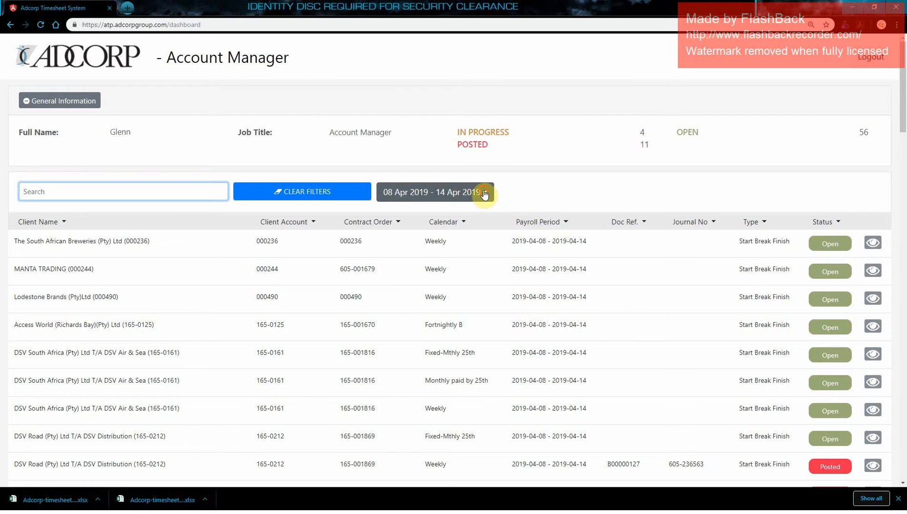
# - Set the dashboard's payroll period to 26 Nov 2018 - 02 Dec 2018 and review the listed timesheets
pyautogui.click(463, 193)
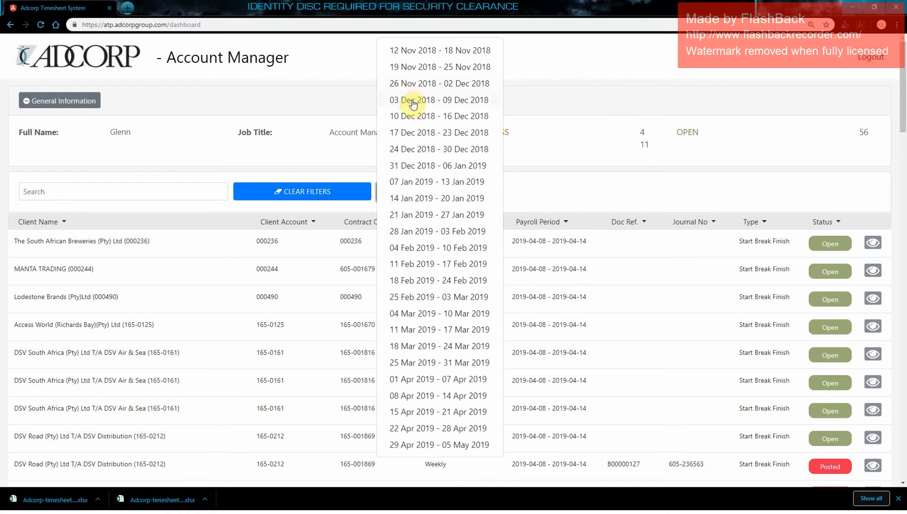
pyautogui.click(422, 88)
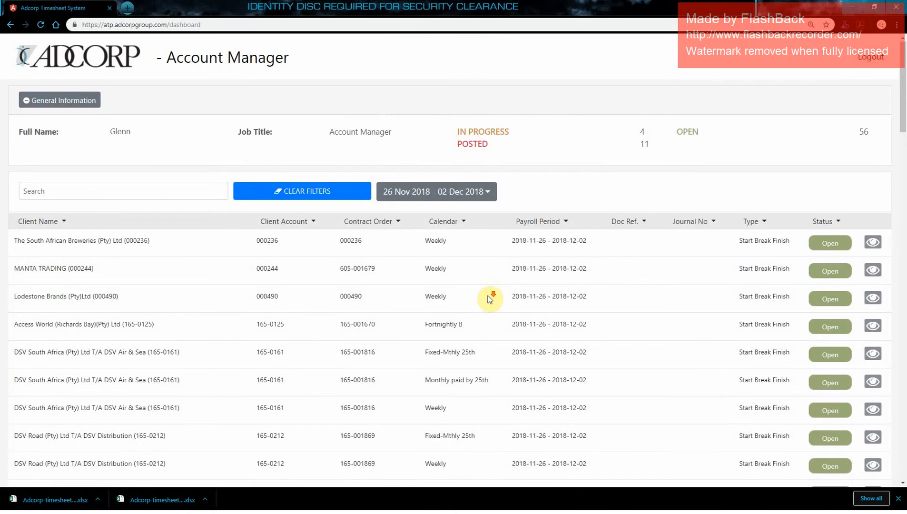
pyautogui.scroll(-10, 488, 298)
pyautogui.scroll(10, 488, 296)
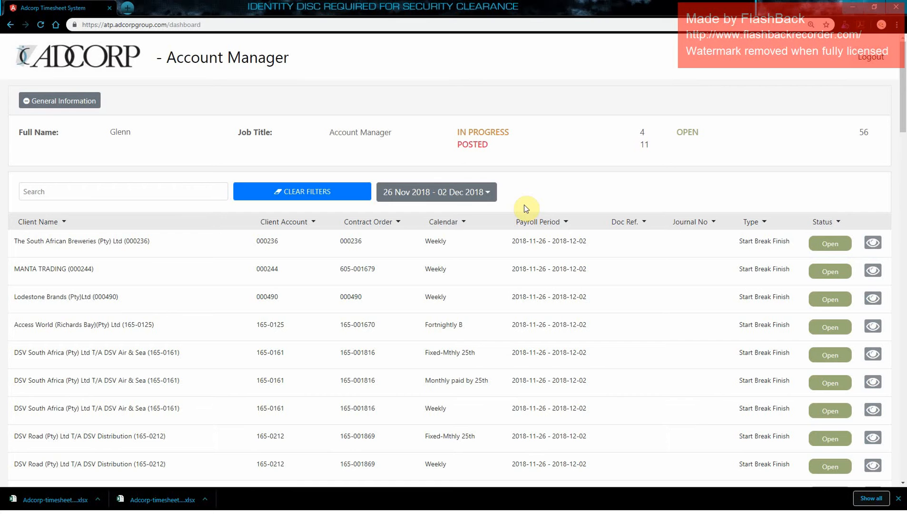
# - Filter the clients by "eas" and open the weekly timesheet of Easigas - Chamdor
pyautogui.click(120, 196)
pyautogui.write('eas')
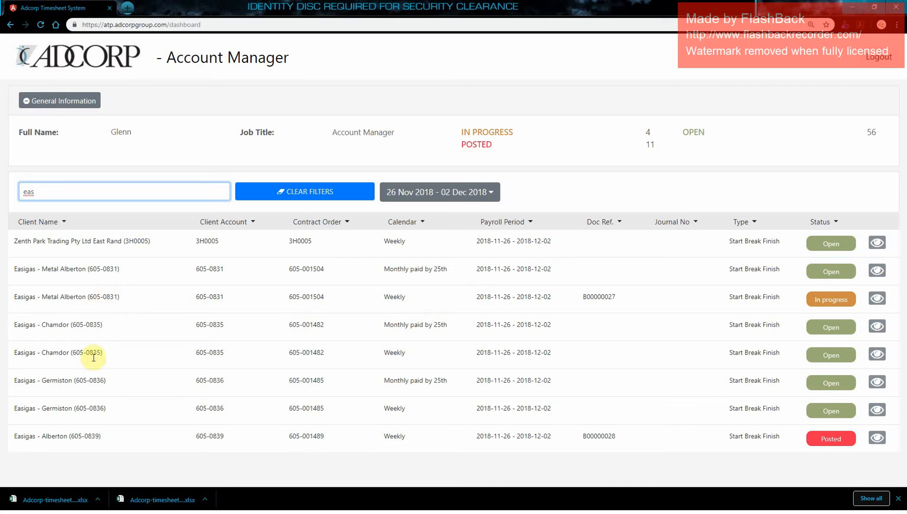
pyautogui.click(388, 352)
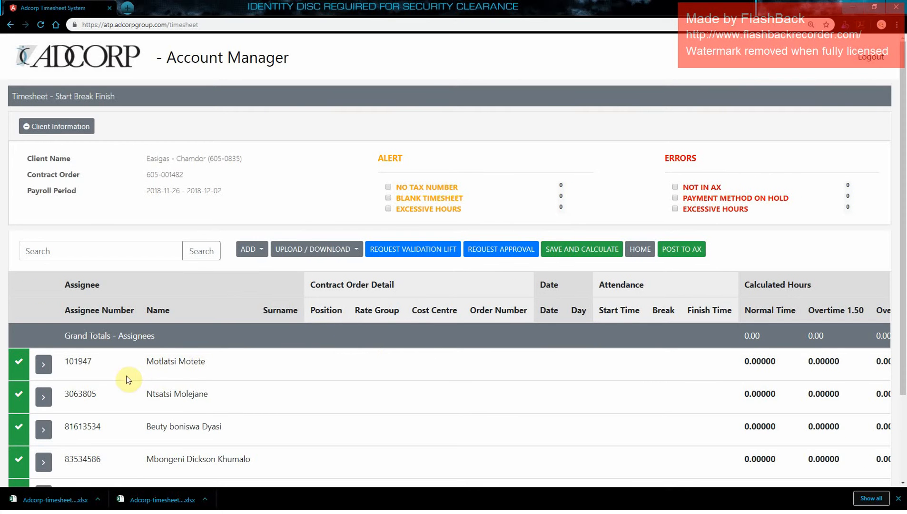
# - Review the listed assignees, enter an employee number in the Add Assignee search, and close the dialog without adding anyone
pyautogui.scroll(-1, 179, 374)
pyautogui.scroll(-1, 179, 375)
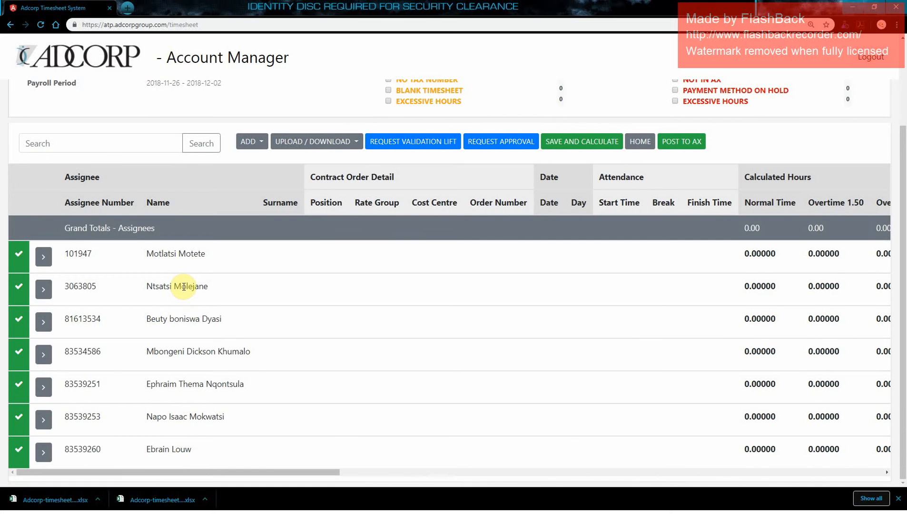
pyautogui.scroll(1, 192, 311)
pyautogui.scroll(-1, 191, 315)
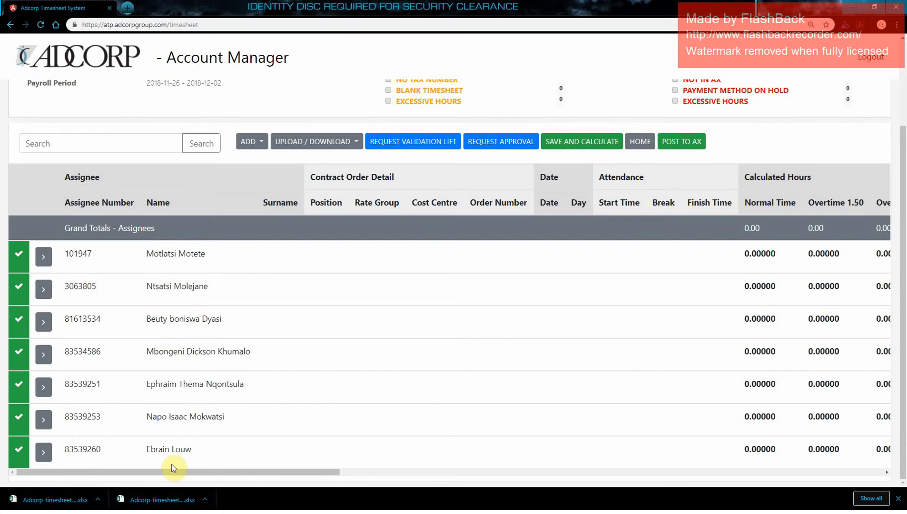
pyautogui.scroll(1, 235, 397)
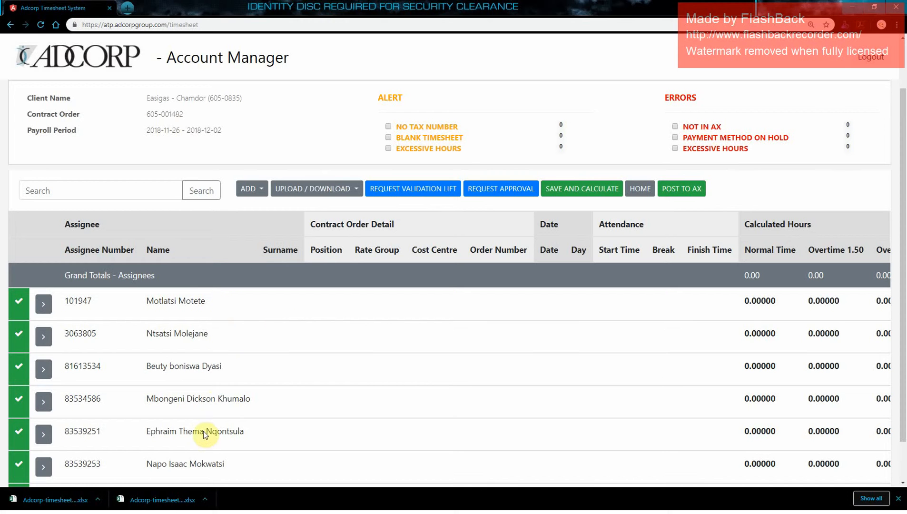
pyautogui.click(261, 190)
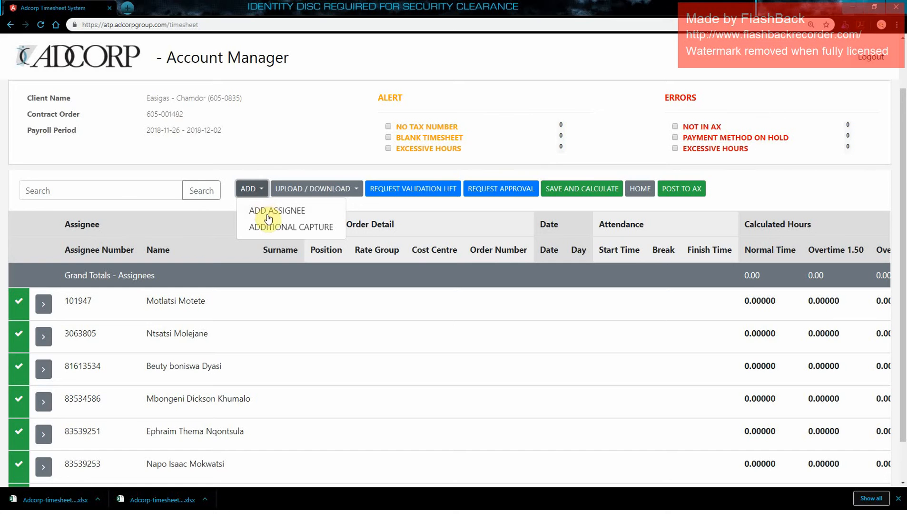
pyautogui.click(264, 209)
pyautogui.click(385, 119)
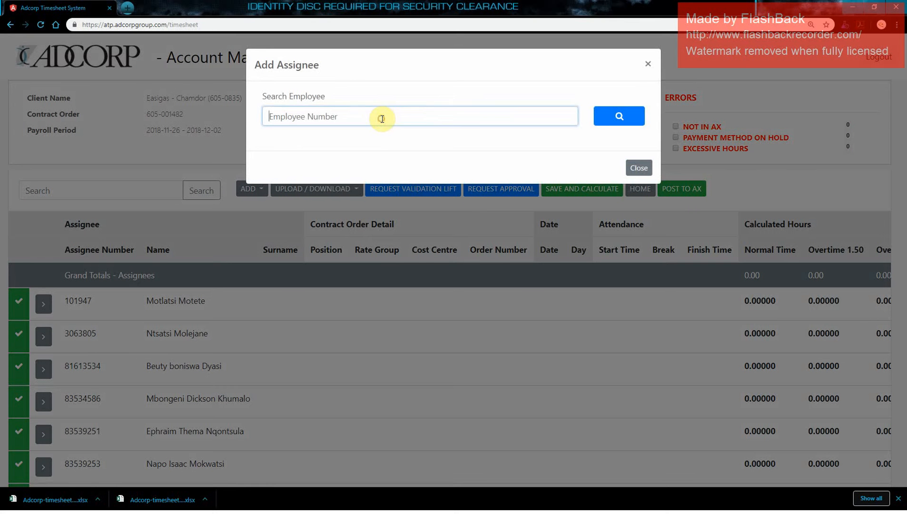
pyautogui.write('546839')
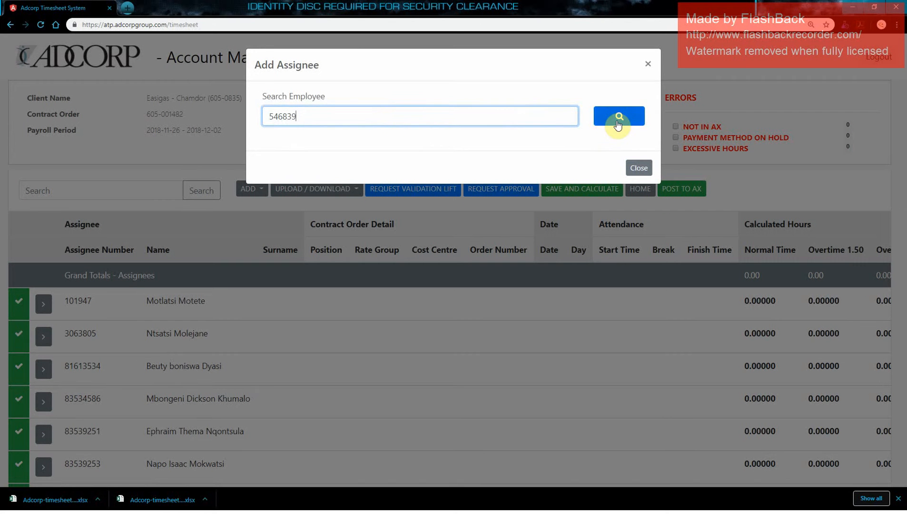
pyautogui.click(639, 168)
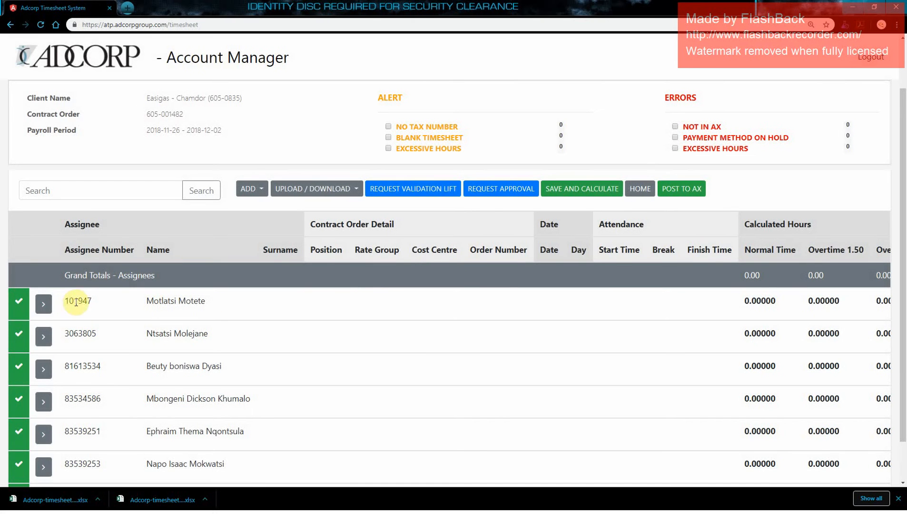
# - Expand the first assignee's daily rows and review the contract order, date, attendance and calculated hours columns
pyautogui.click(43, 304)
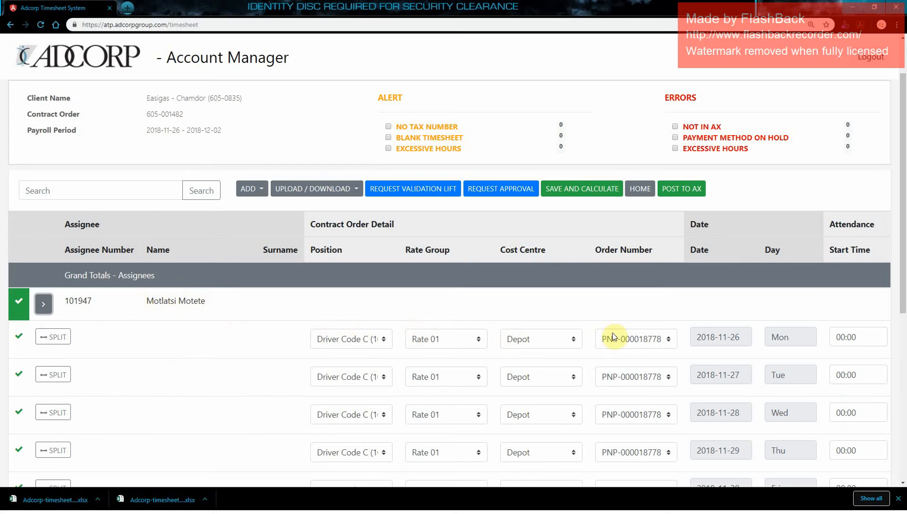
pyautogui.hscroll(8, 632, 340)
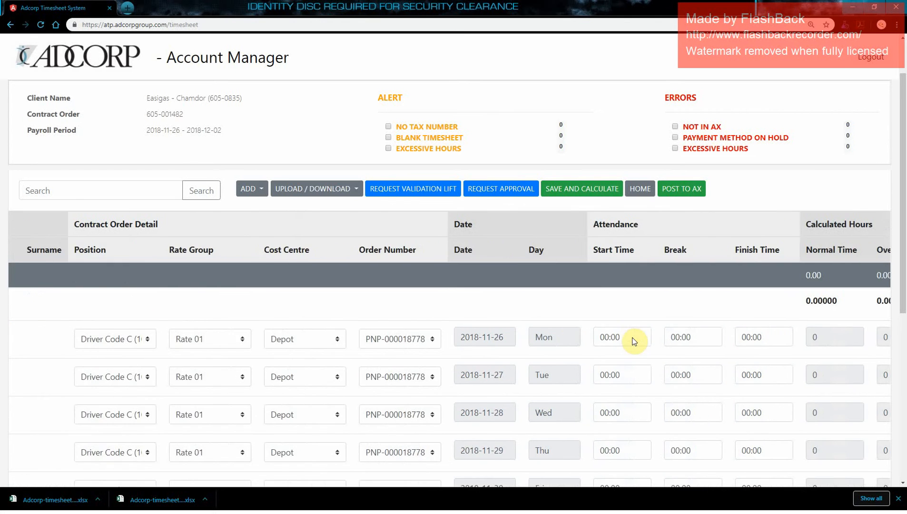
pyautogui.hscroll(-2, 536, 330)
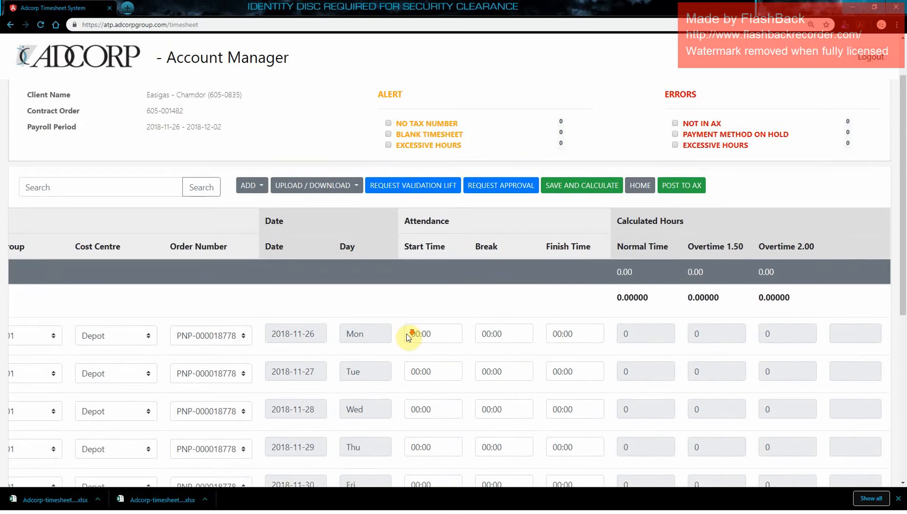
pyautogui.scroll(-2, 404, 335)
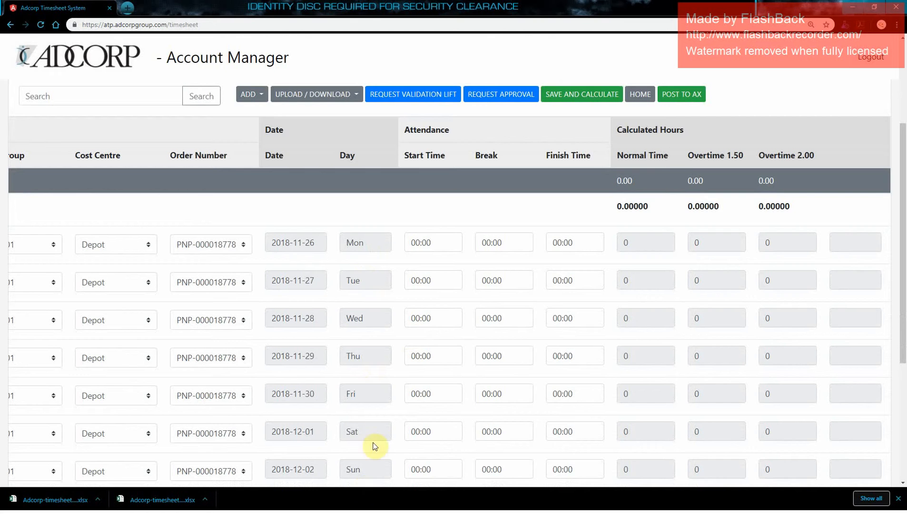
pyautogui.scroll(1, 375, 452)
pyautogui.hscroll(-5, 388, 412)
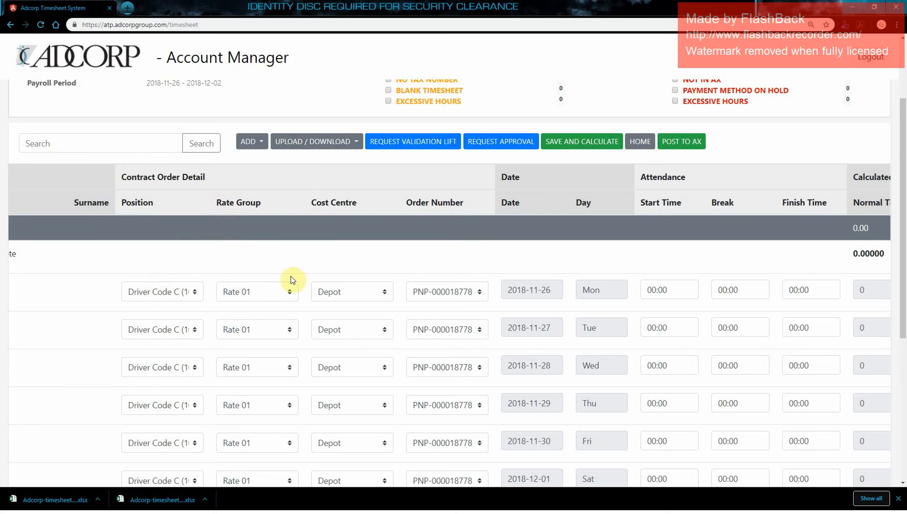
# - Check the order number, cost centre, rate group and position choices for Monday 2018-11-26, keeping the current selections
pyautogui.click(456, 292)
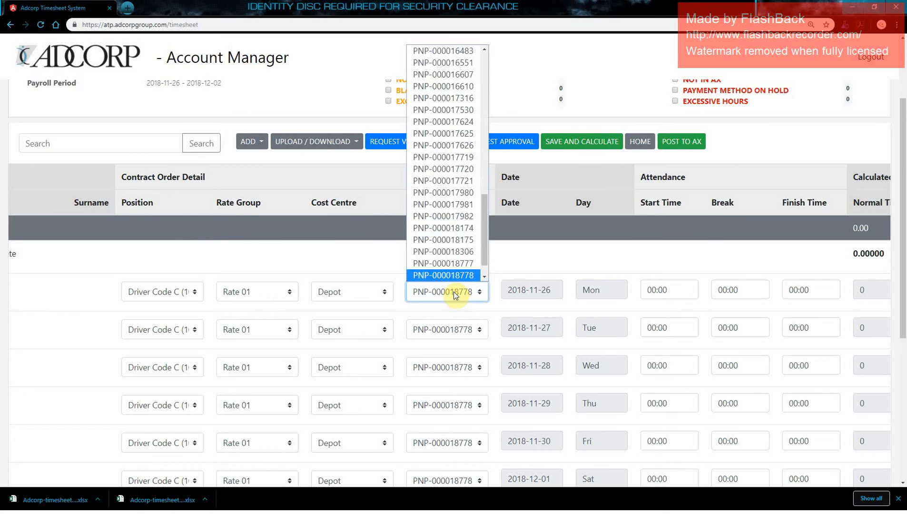
pyautogui.click(452, 291)
pyautogui.click(366, 302)
pyautogui.click(366, 303)
pyautogui.click(229, 292)
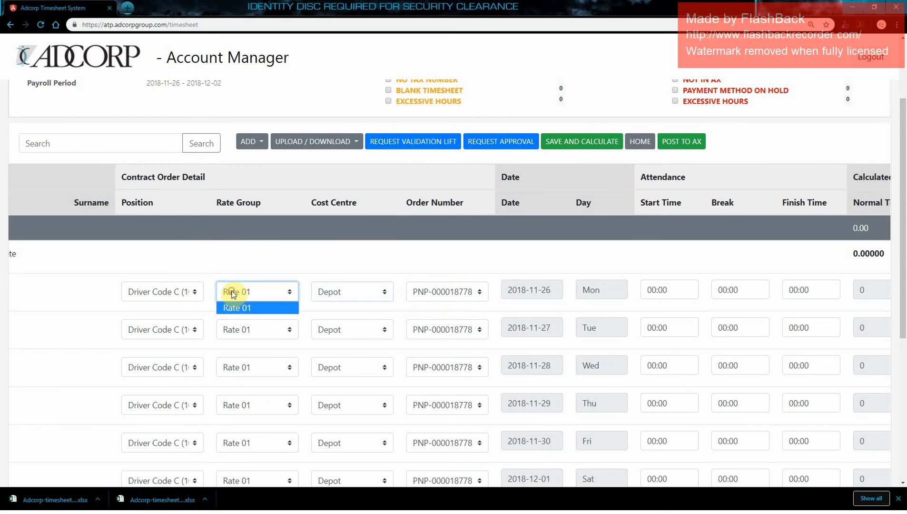
pyautogui.click(227, 291)
pyautogui.click(163, 292)
pyautogui.click(164, 292)
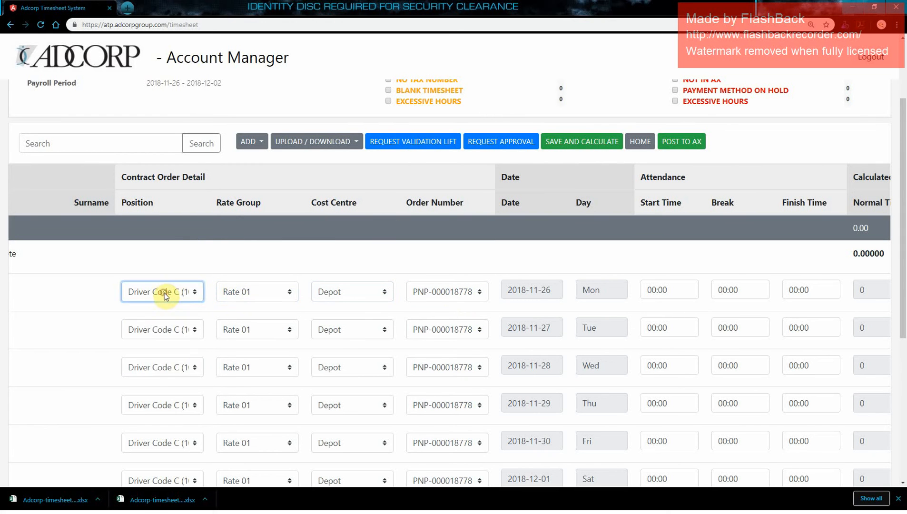
# - Set the first assignee's start time for Monday 2018-11-26 to 08:00
pyautogui.hscroll(2, 430, 347)
pyautogui.hscroll(4, 434, 347)
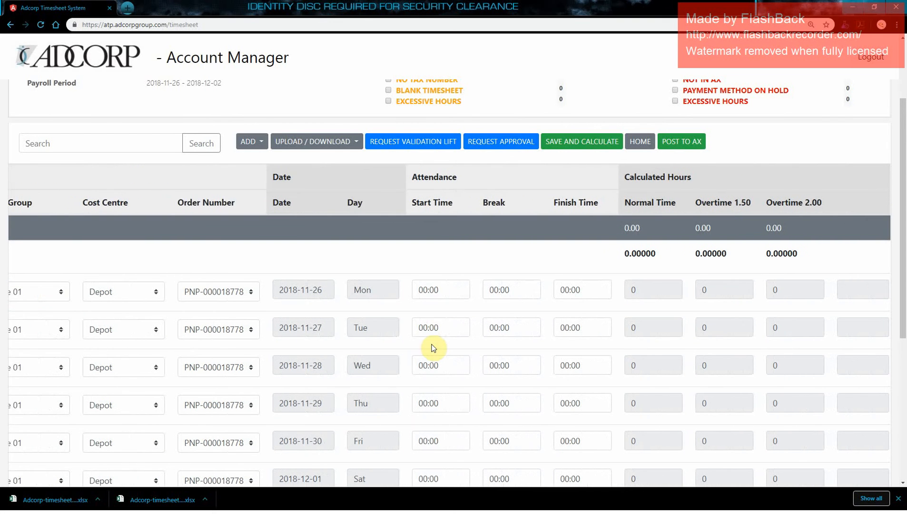
pyautogui.click(433, 289)
pyautogui.write('08:00')
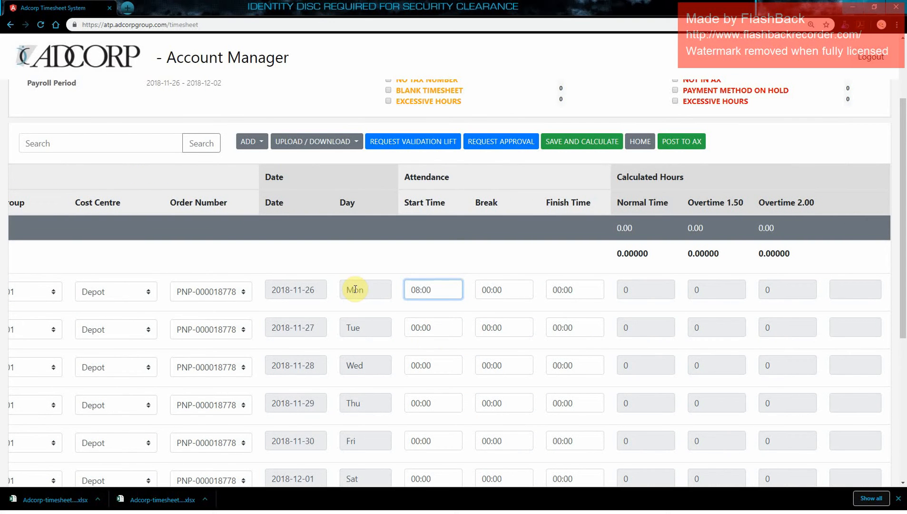
# - Set the first assignee's finish time for Monday 2018-11-26 to 17:00 and the break to 01:00
pyautogui.press('Tab')
pyautogui.press('Tab')
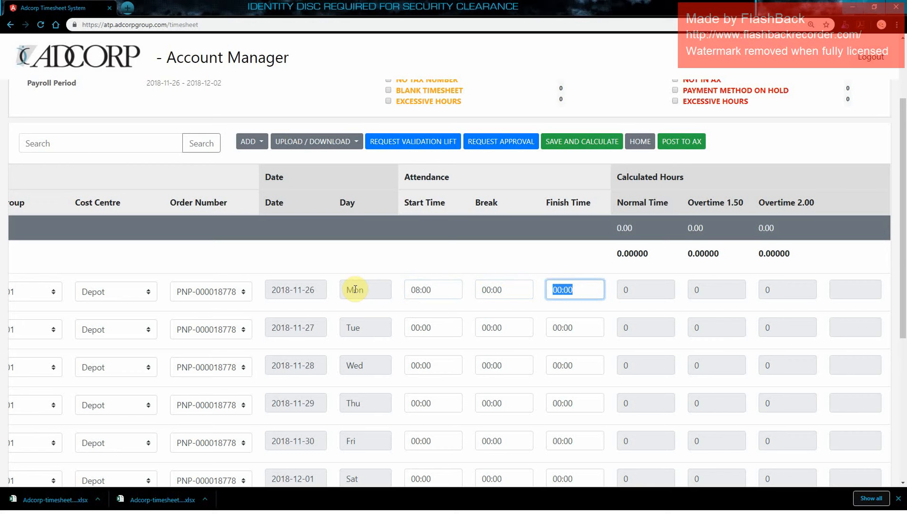
pyautogui.write('17:0')
pyautogui.click(511, 291)
pyautogui.write('01:00')
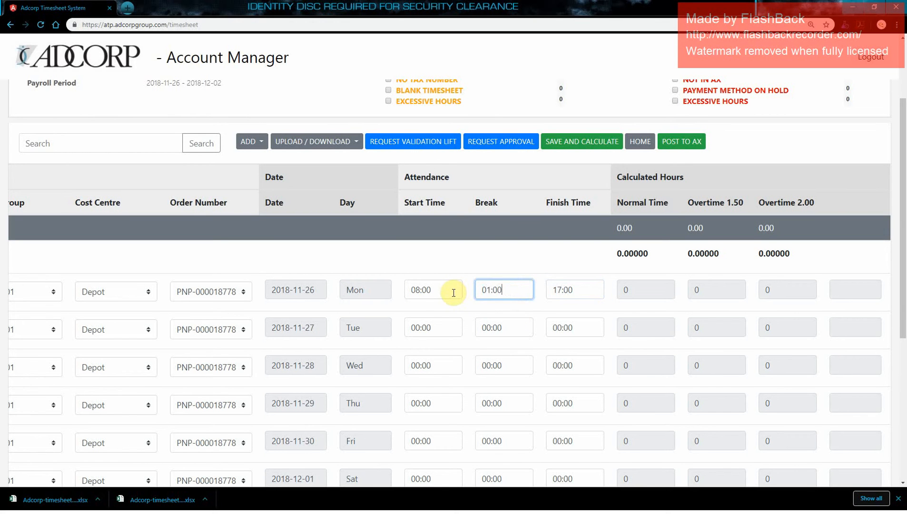
# - Set the start time for Tuesday 2018-11-27 to 18:00 and the finish time to 06:00, then save and calculate the timesheet
pyautogui.click(443, 328)
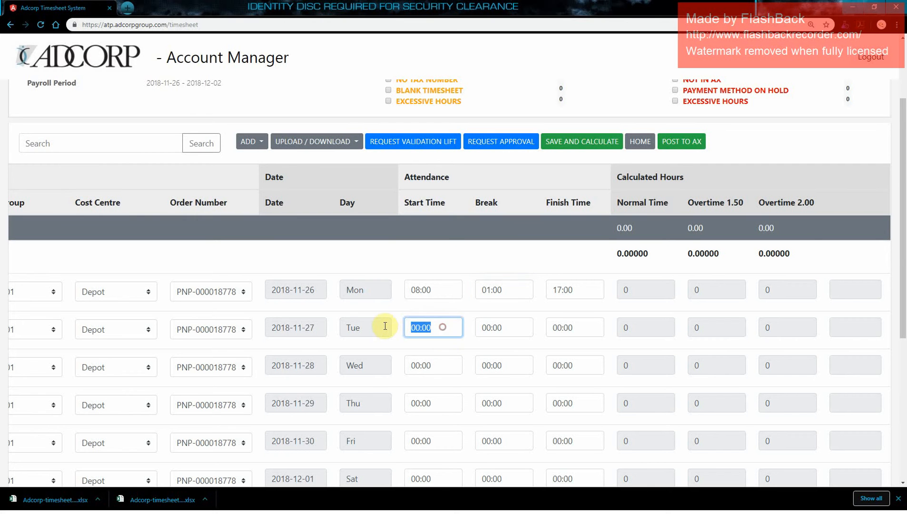
pyautogui.write('18:00')
pyautogui.press('Tab')
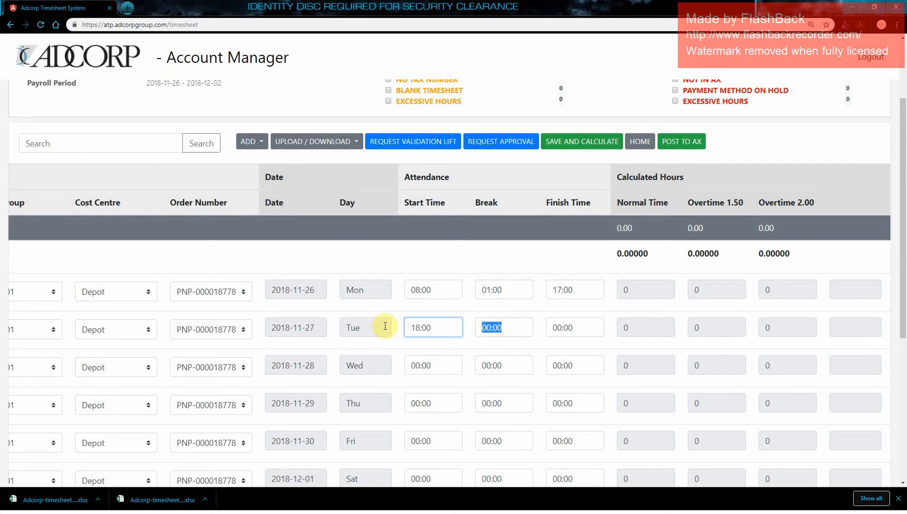
pyautogui.press('Tab')
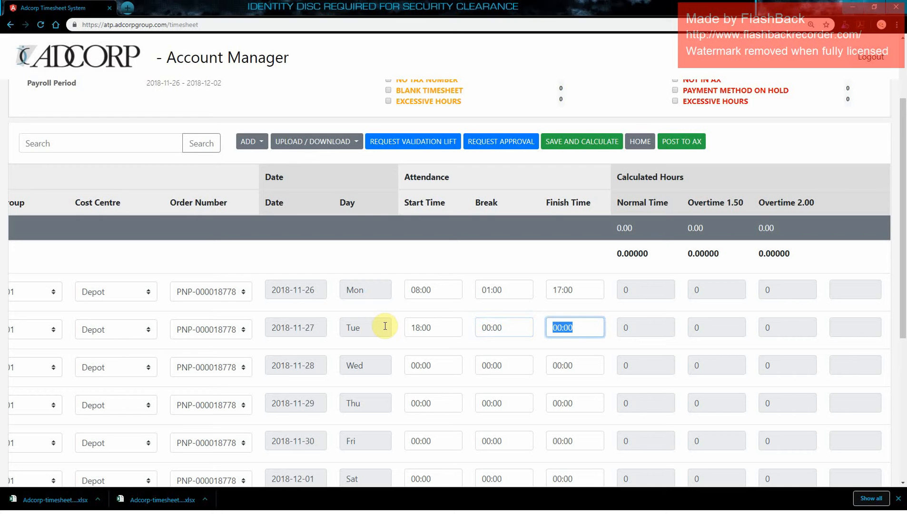
pyautogui.write('06:00')
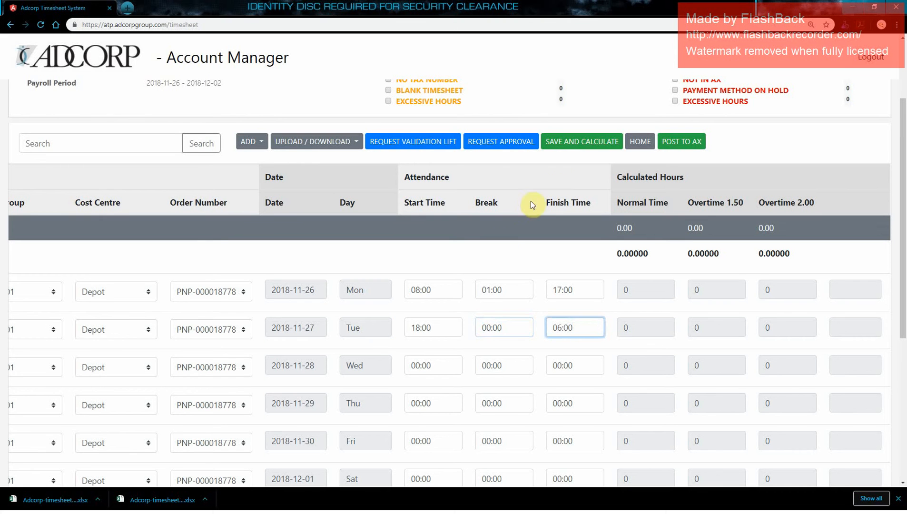
pyautogui.click(562, 141)
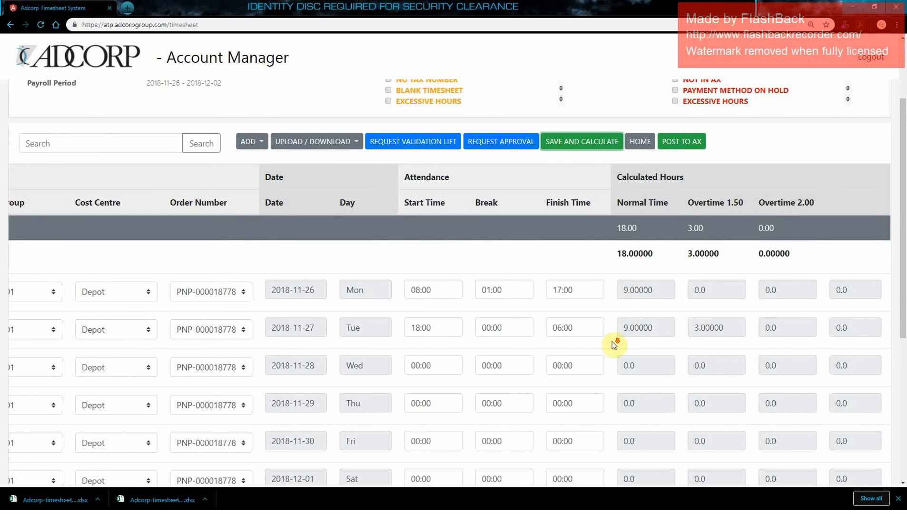
# - Review the calculated hours, total hours and shift allowance, and enter 8 hours of Annual Leave for Wednesday 2018-11-28
pyautogui.hscroll(10, 614, 343)
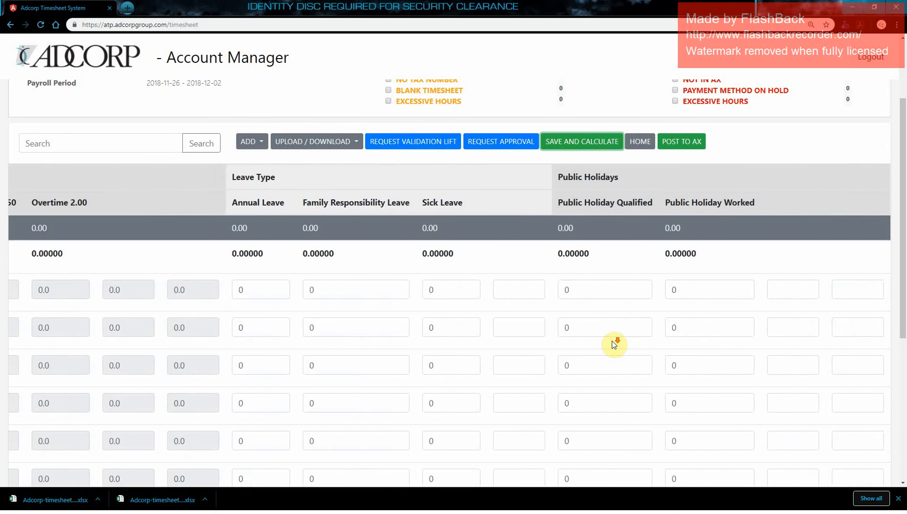
pyautogui.hscroll(6, 612, 340)
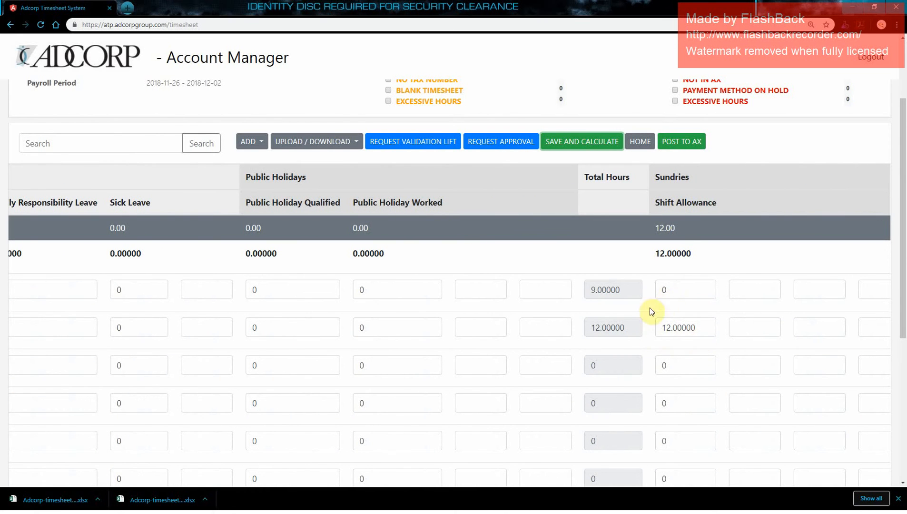
pyautogui.hscroll(-8, 688, 330)
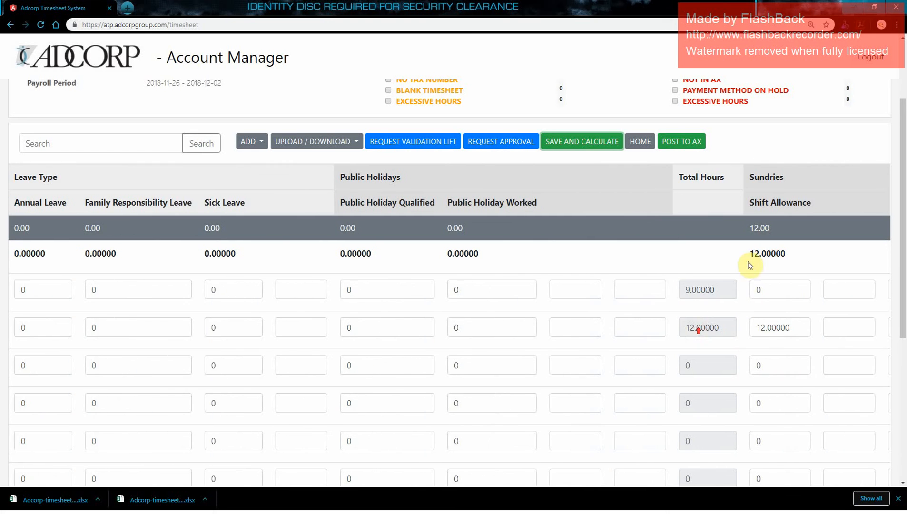
pyautogui.hscroll(-5, 486, 310)
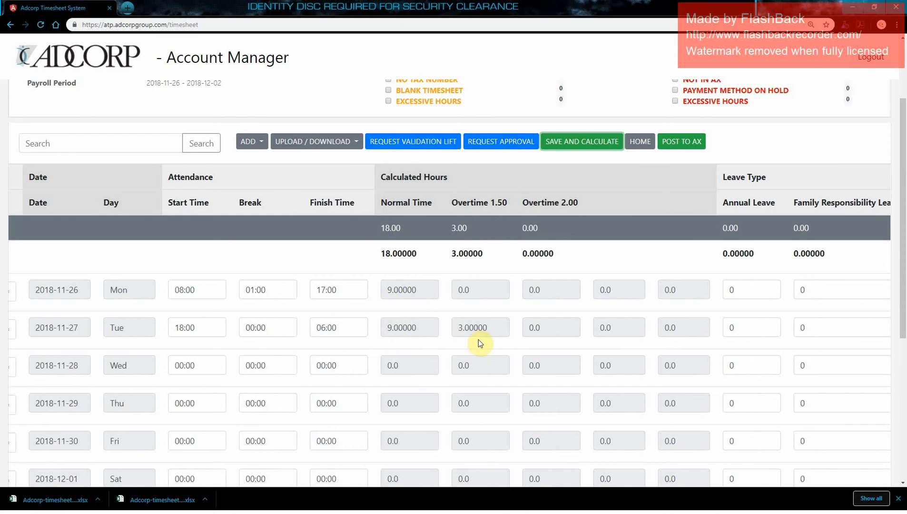
pyautogui.hscroll(5, 478, 339)
pyautogui.scroll(-1, 478, 339)
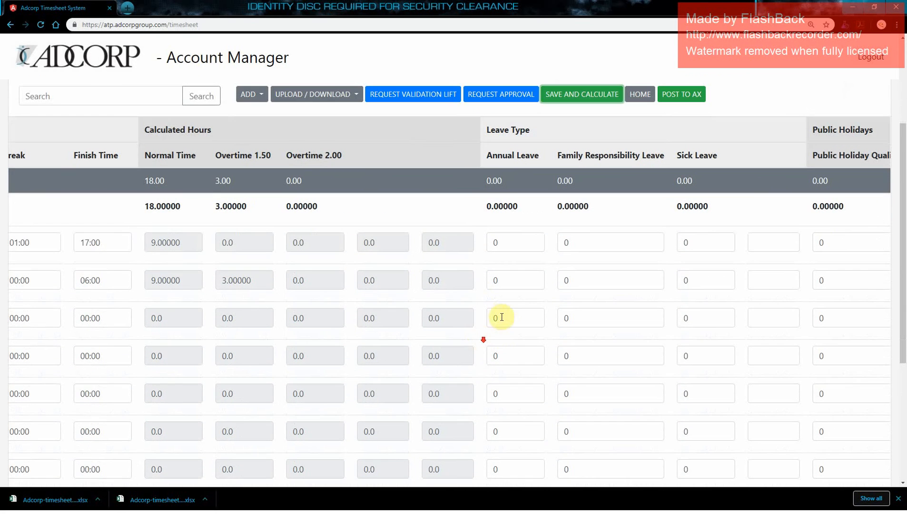
pyautogui.click(505, 315)
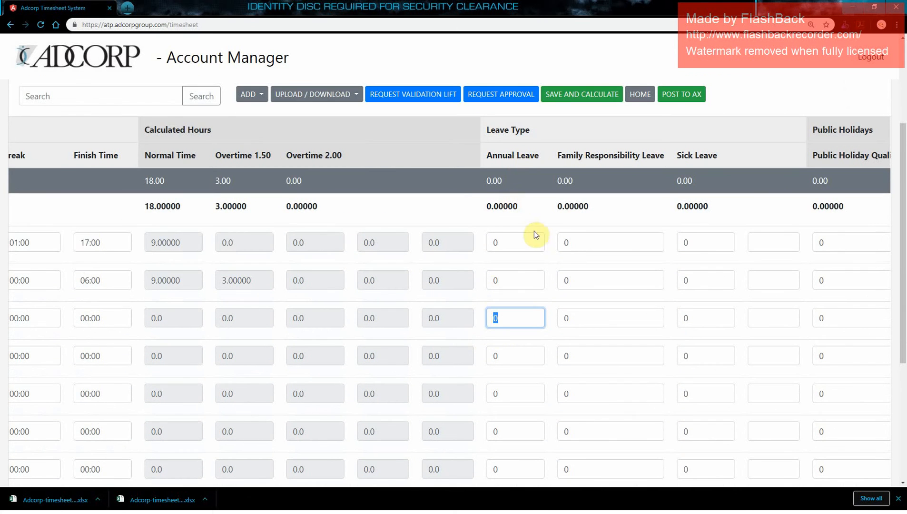
pyautogui.write('8')
pyautogui.click(567, 336)
# - Enter 8 hours each for Public Holiday Qualified and Public Holiday Worked on Friday 2018-11-30
pyautogui.hscroll(6, 568, 338)
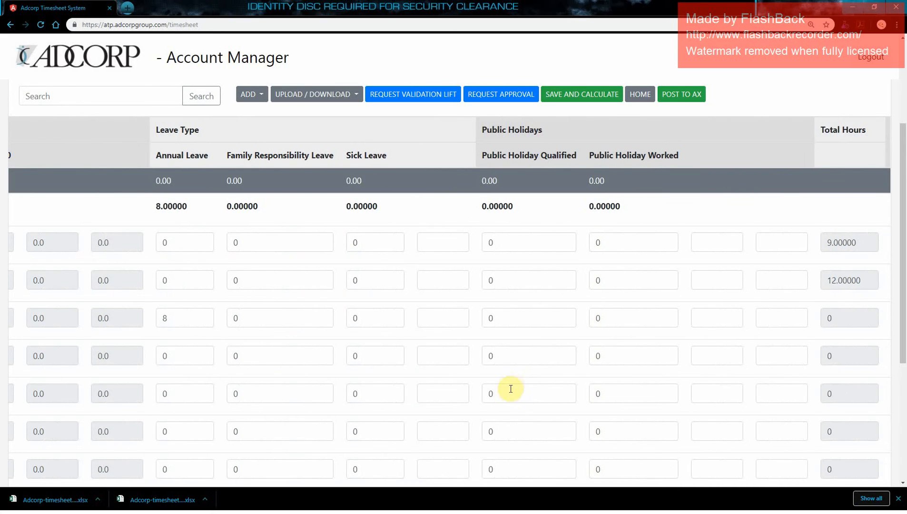
pyautogui.click(510, 390)
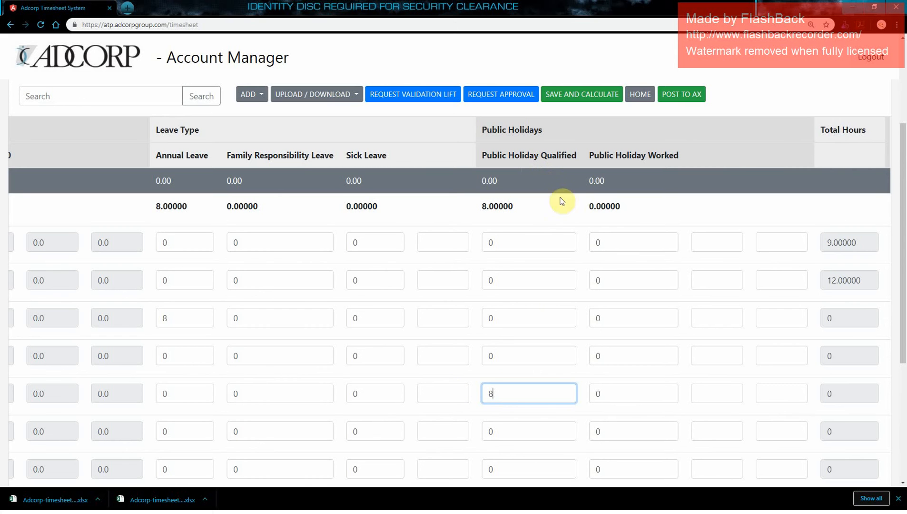
pyautogui.click(613, 394)
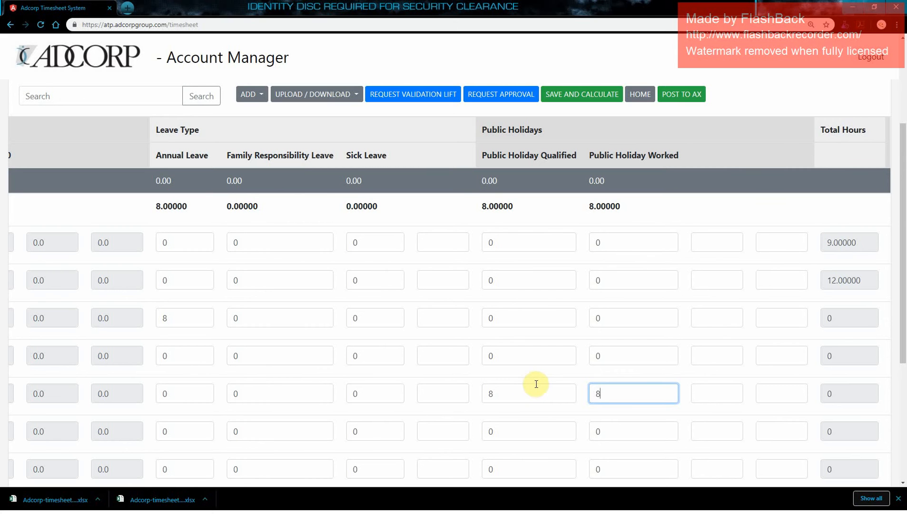
# - Check the Public Holiday Qualified cells for the days before and after Friday, along with Friday's own public holiday entries
pyautogui.click(505, 356)
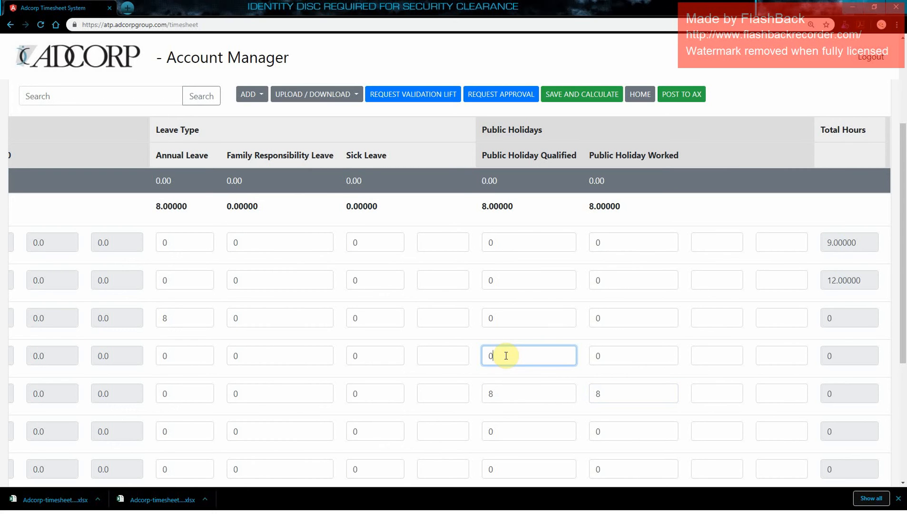
pyautogui.doubleClick(504, 356)
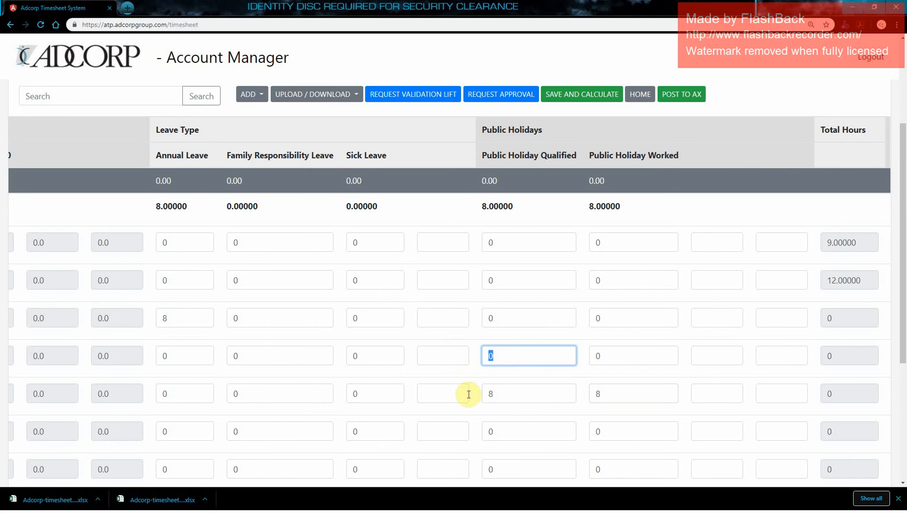
pyautogui.click(502, 435)
pyautogui.doubleClick(500, 431)
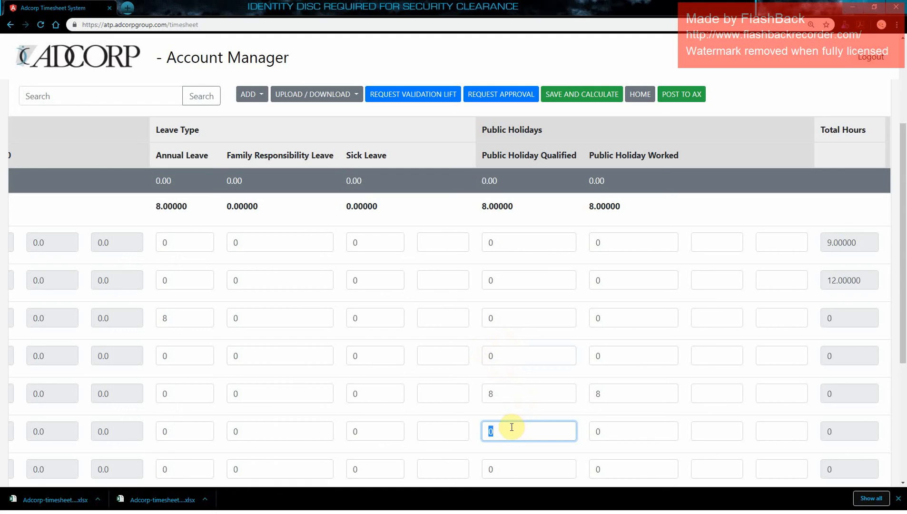
pyautogui.click(498, 391)
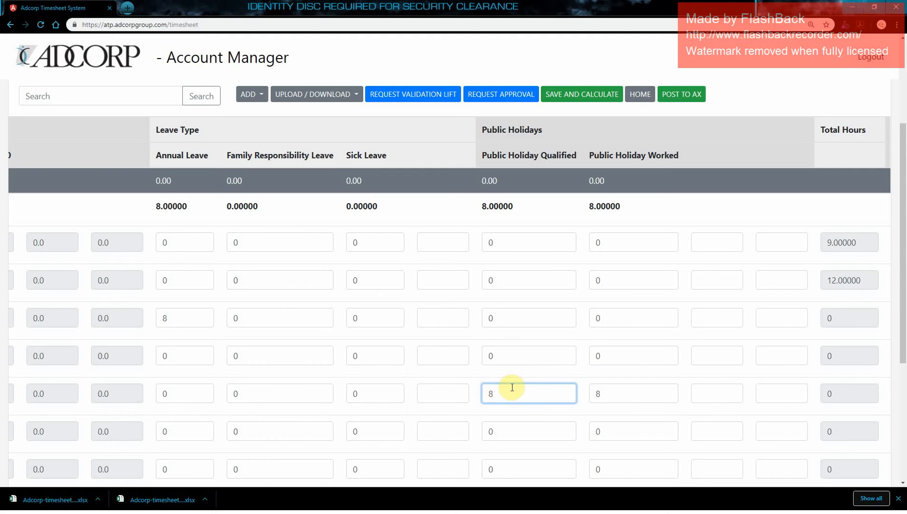
pyautogui.click(611, 394)
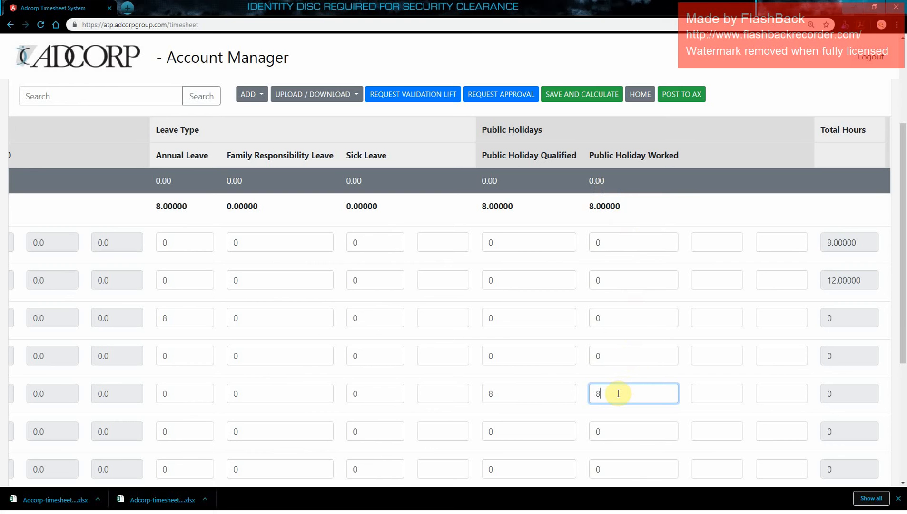
# - Enter a Meal Allowance of 1 with pay rate 22 and bill rate 33 for Friday 2018-11-30, and save and calculate
pyautogui.hscroll(10, 618, 393)
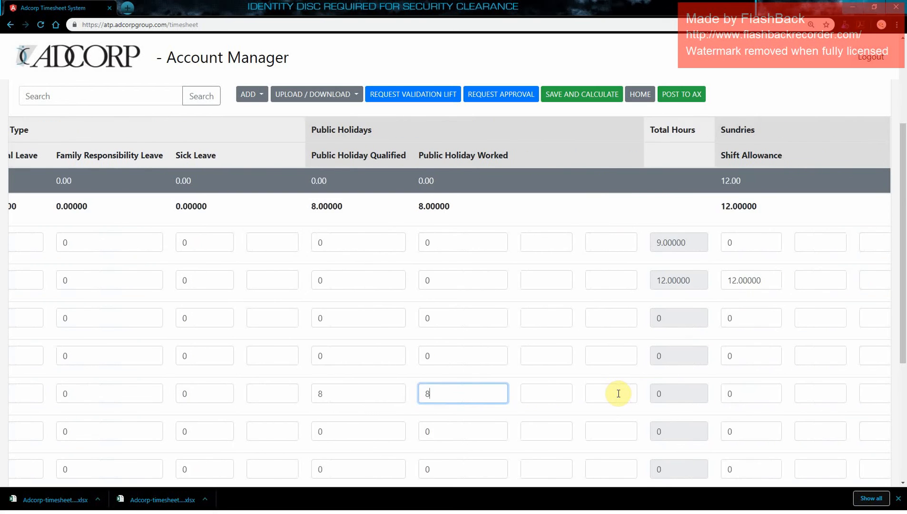
pyautogui.hscroll(3, 619, 395)
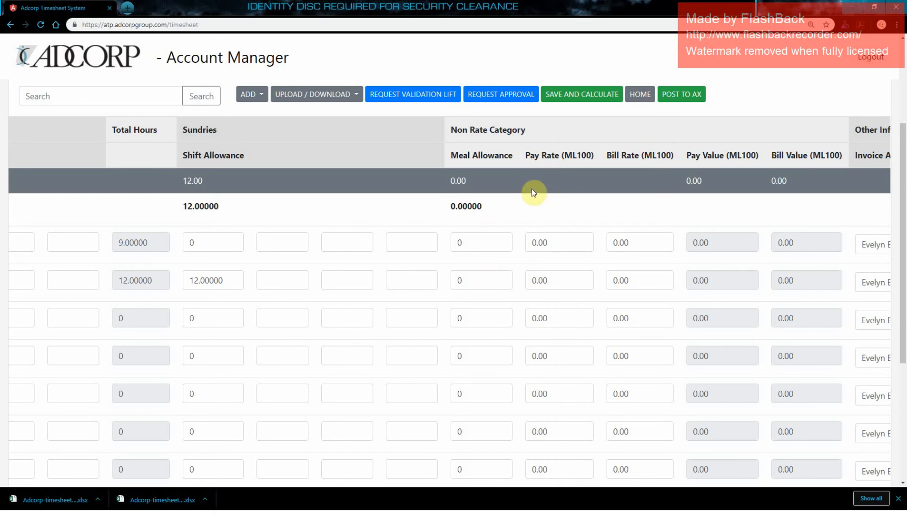
pyautogui.click(474, 395)
pyautogui.write('1')
pyautogui.press('Tab')
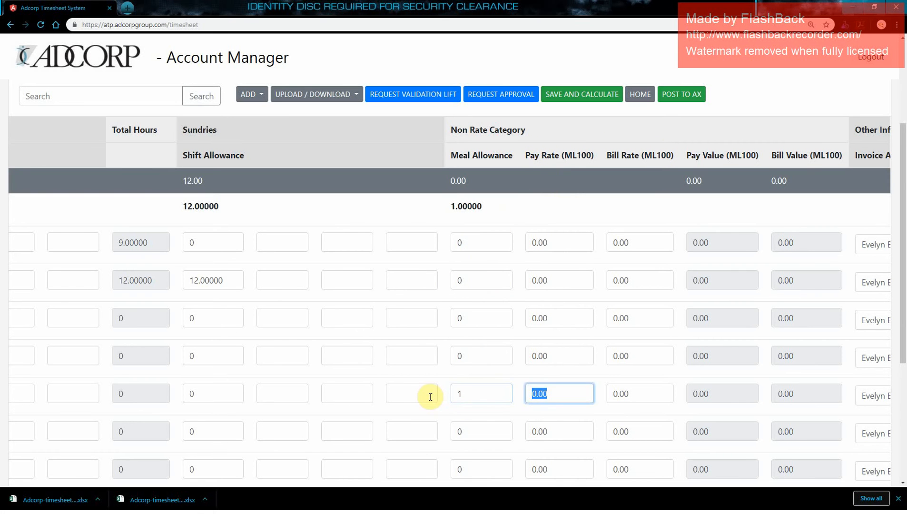
pyautogui.write('22')
pyautogui.press('Tab')
pyautogui.write('33')
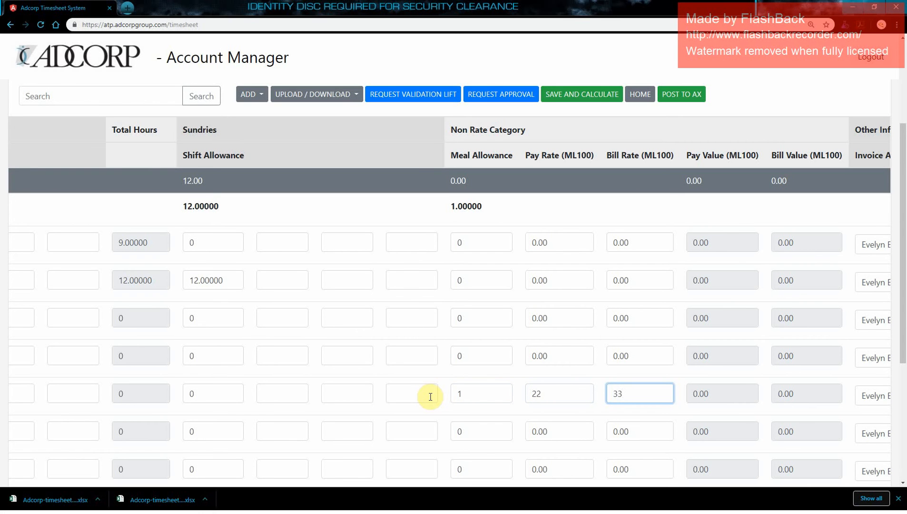
pyautogui.click(595, 94)
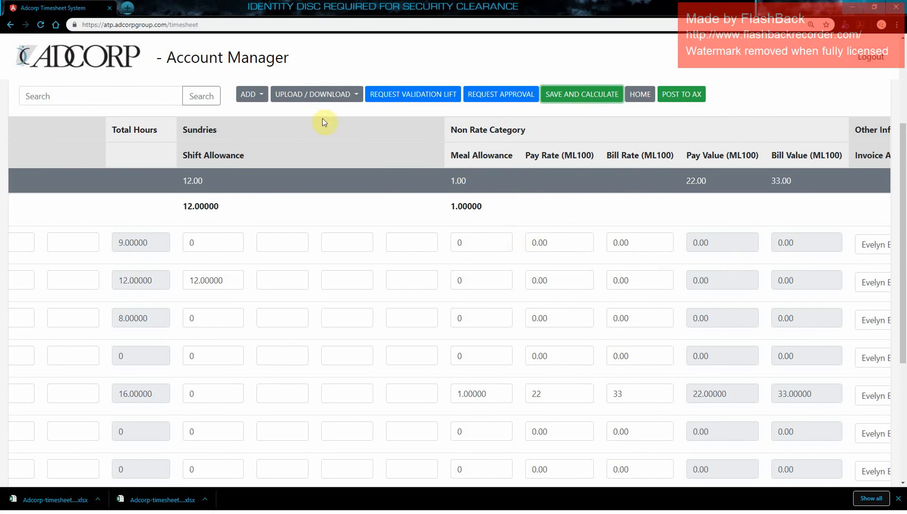
# - Review the Additional Capture payroll types and add Backdated Pay (BP100) to the timesheet
pyautogui.click(252, 95)
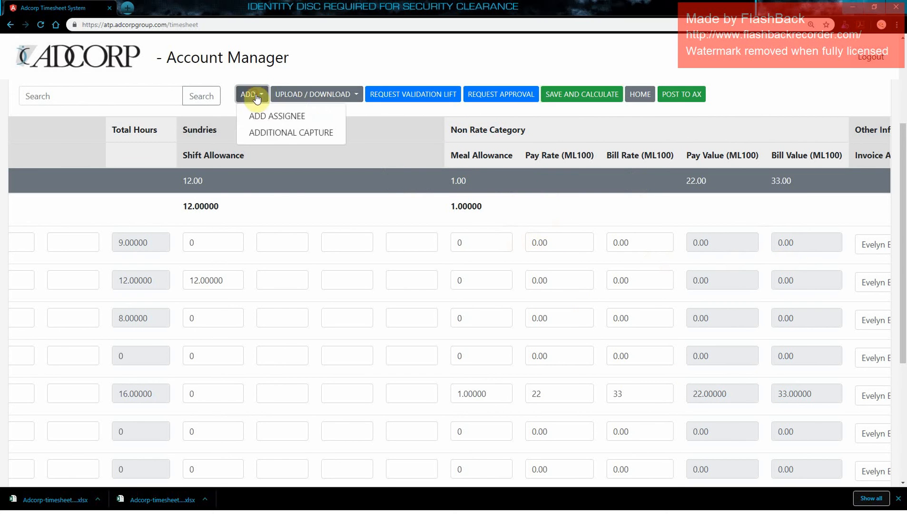
pyautogui.click(267, 135)
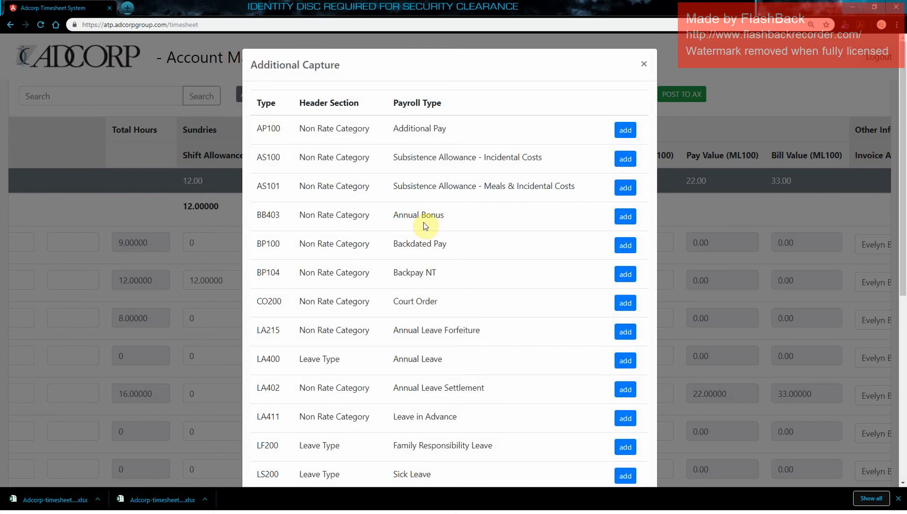
pyautogui.scroll(-7, 457, 183)
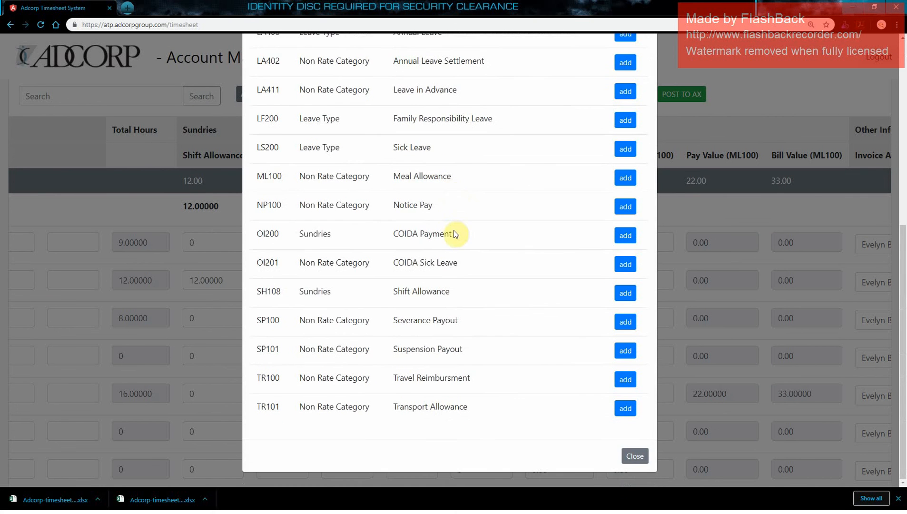
pyautogui.scroll(7, 454, 234)
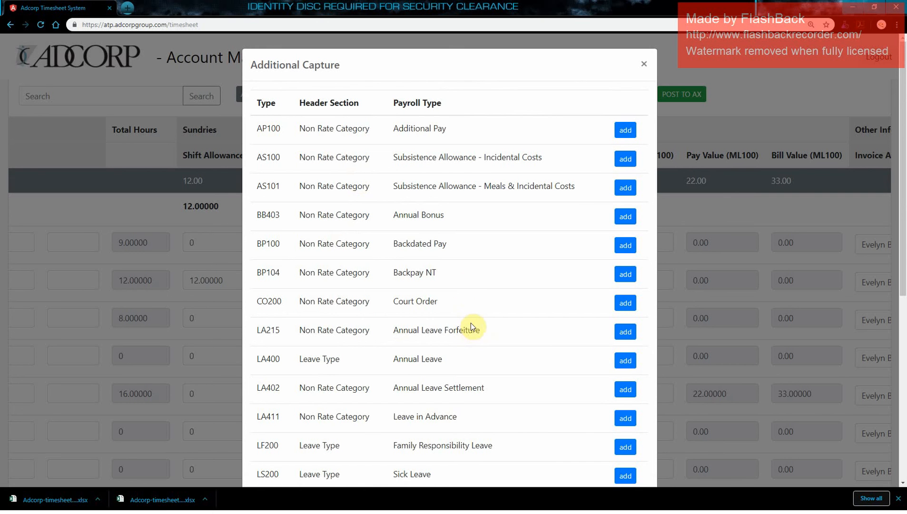
pyautogui.click(626, 246)
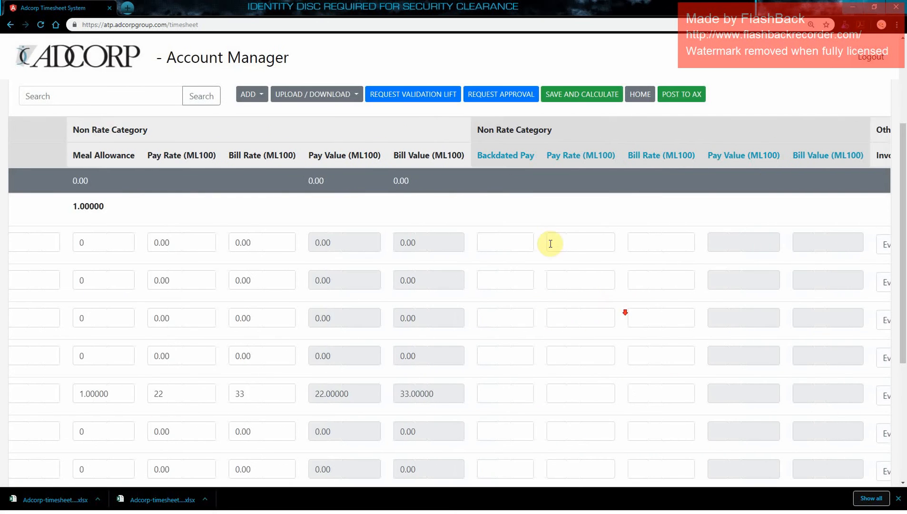
# - Enter Backdated Pay of 2 with pay rate 33 and bill rate 44 for Wednesday 2018-11-28
pyautogui.click(508, 321)
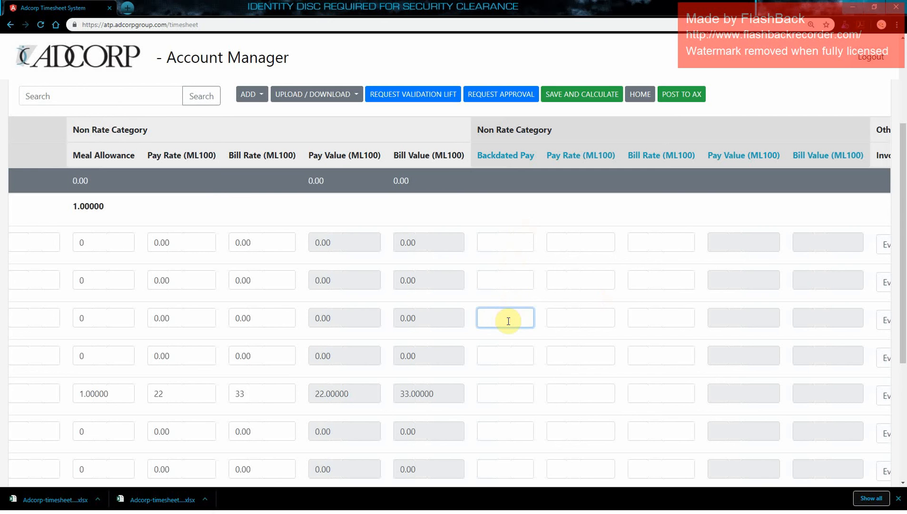
pyautogui.write('2')
pyautogui.press('Tab')
pyautogui.write('33')
pyautogui.press('Tab')
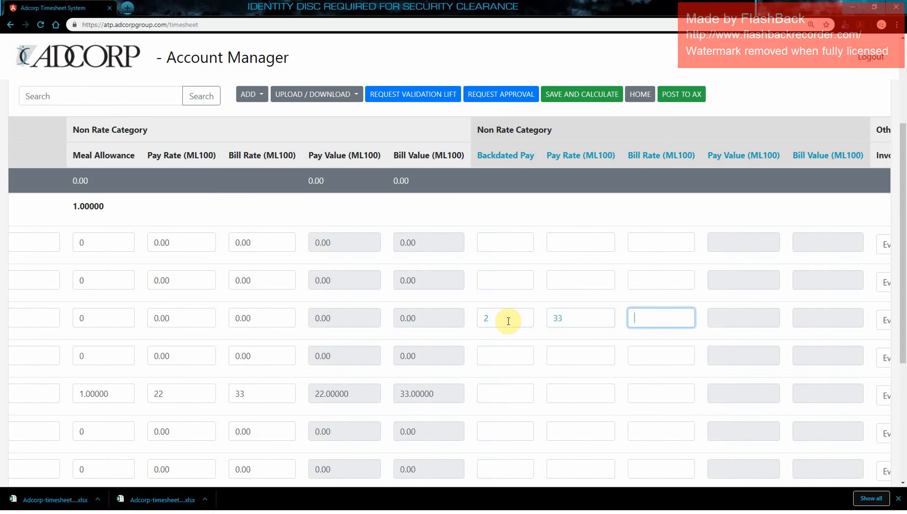
pyautogui.click(508, 320)
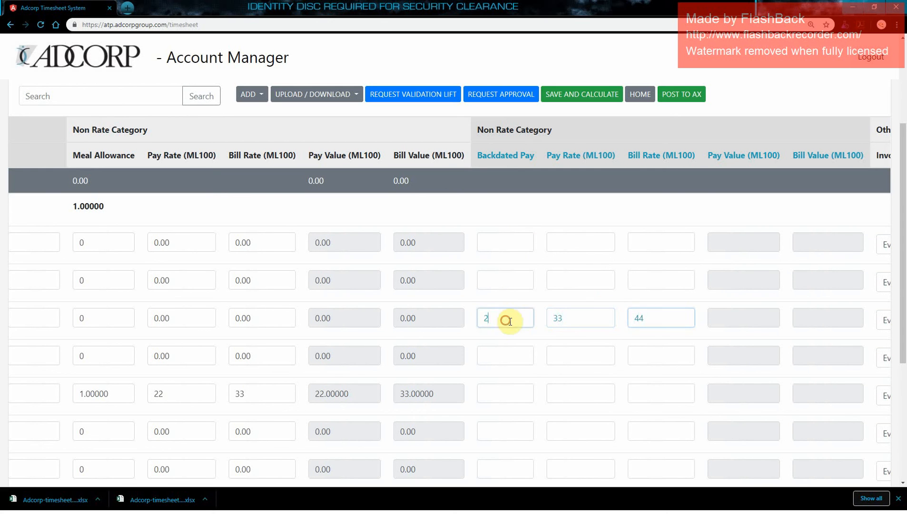
pyautogui.click(584, 318)
pyautogui.click(654, 319)
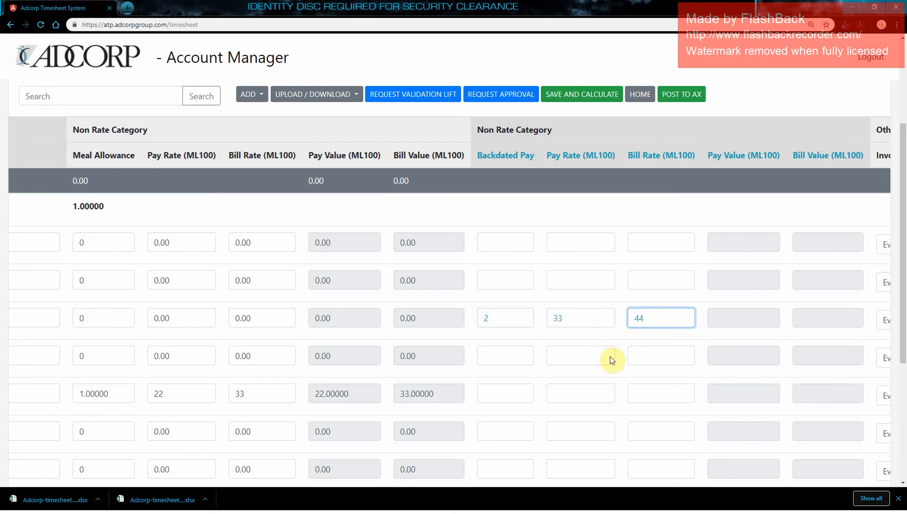
# - Collapse the first assignee's daily entries and download the timesheet in Excel format
pyautogui.hscroll(-15, 538, 333)
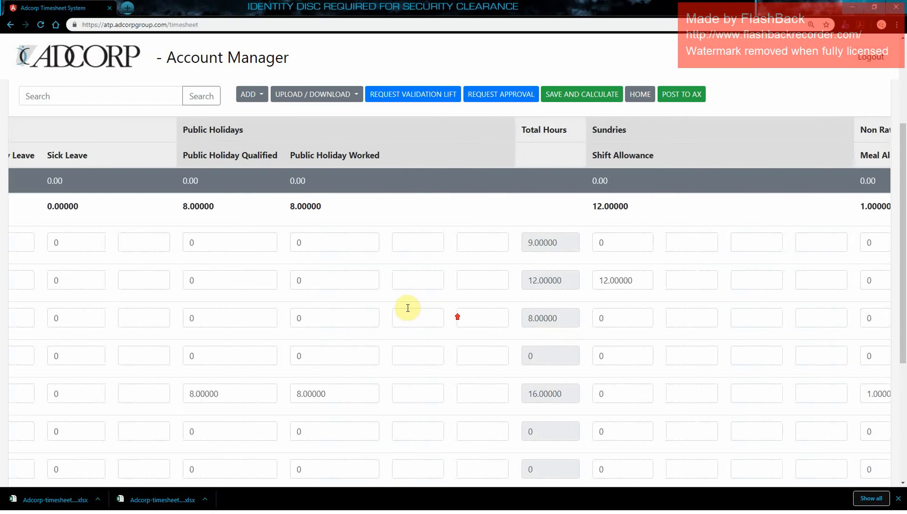
pyautogui.hscroll(-3, 306, 297)
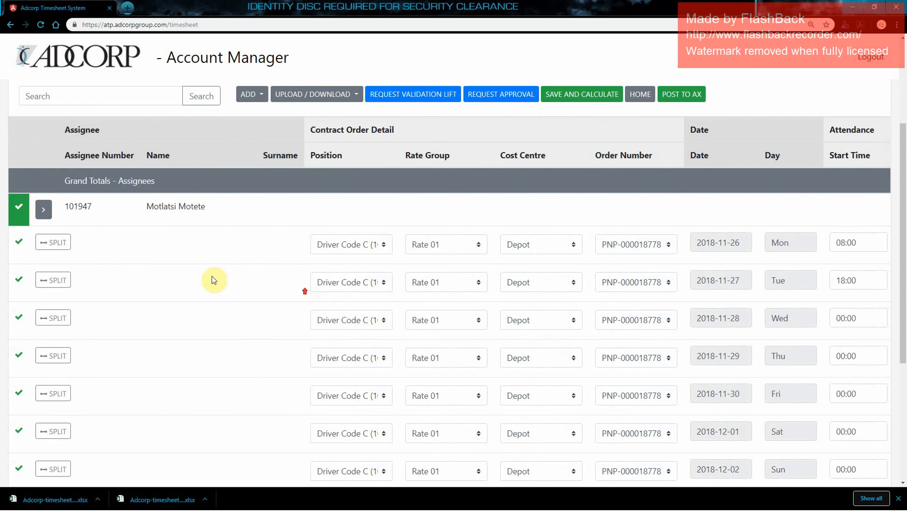
pyautogui.click(46, 212)
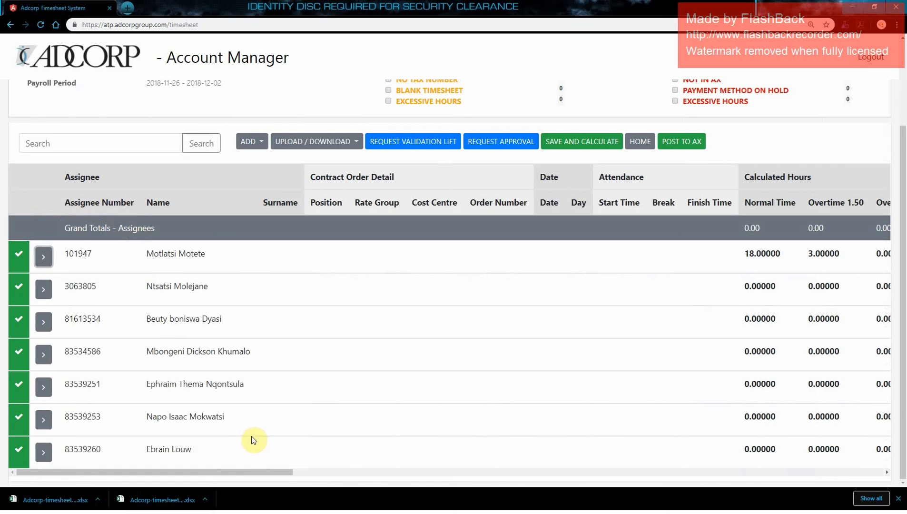
pyautogui.click(320, 142)
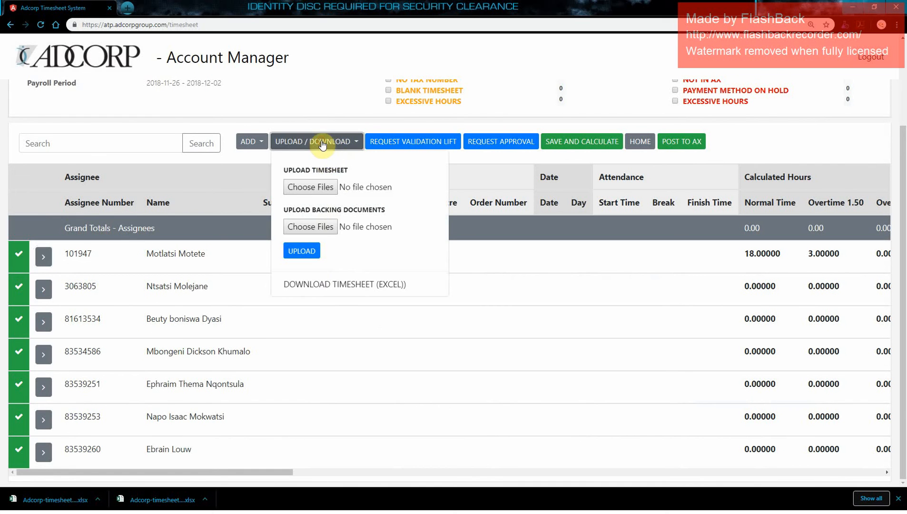
pyautogui.click(341, 284)
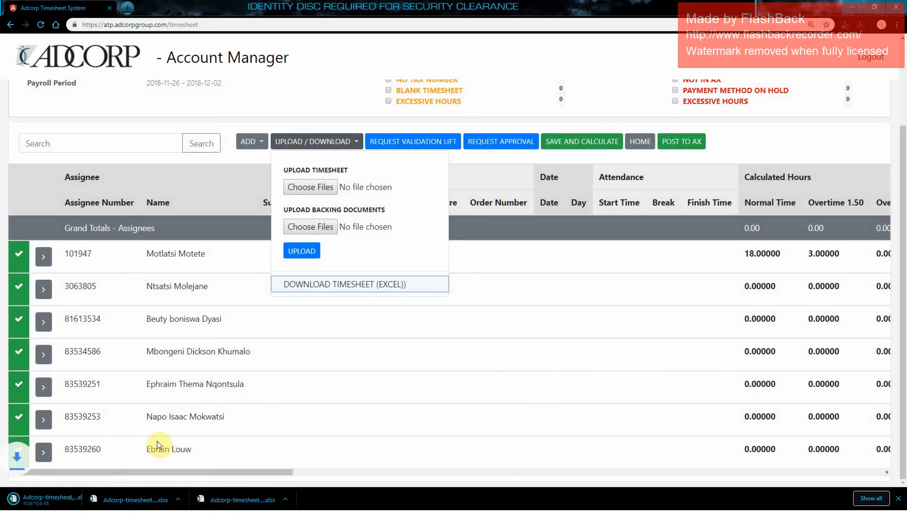
# - Open the downloaded timesheet in Excel, enable editing and auto-fit the width of all columns
pyautogui.click(30, 501)
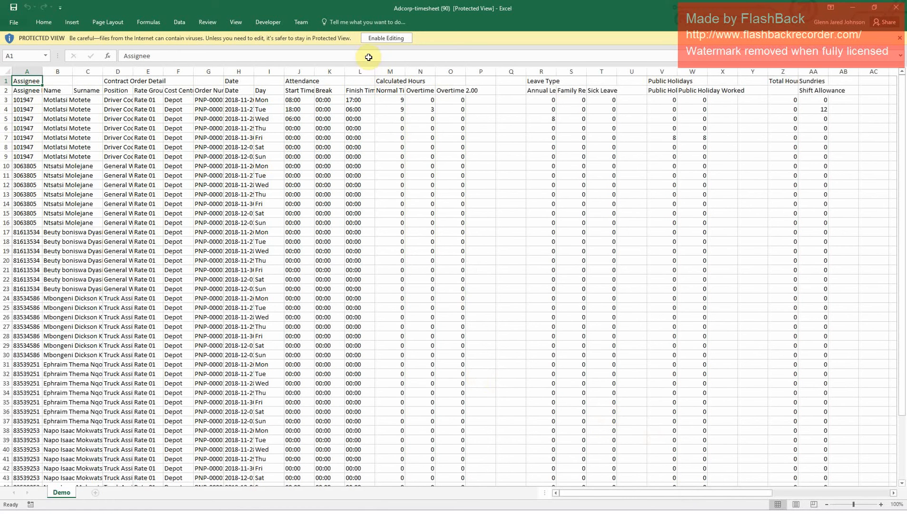
pyautogui.click(370, 39)
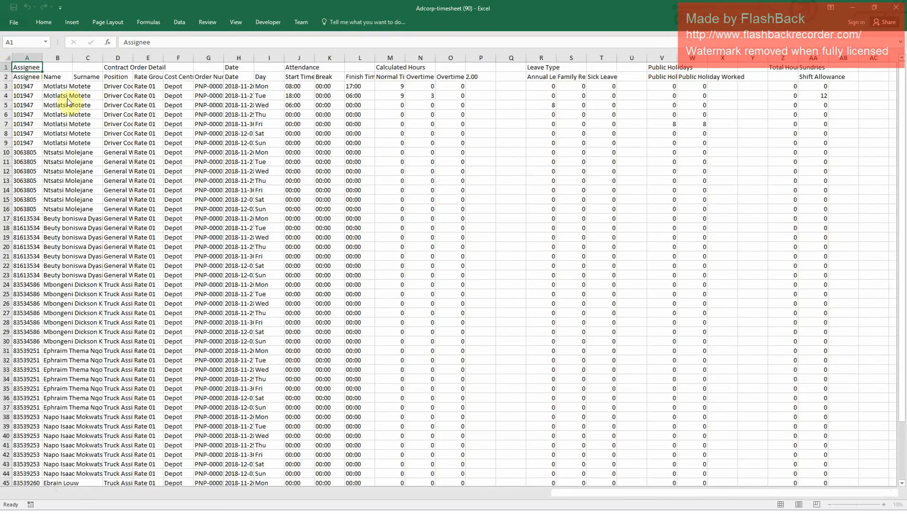
pyautogui.scroll(1, 216, 276)
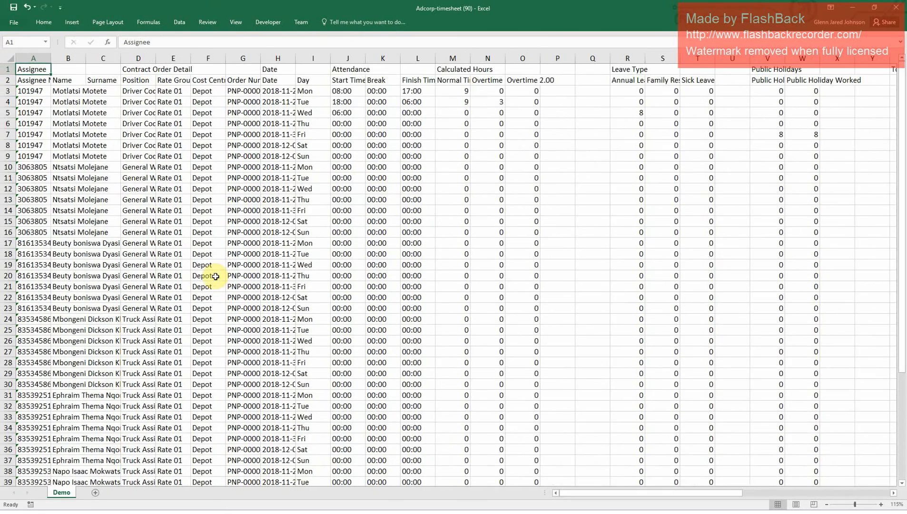
pyautogui.scroll(1, 123, 138)
pyautogui.click(12, 59)
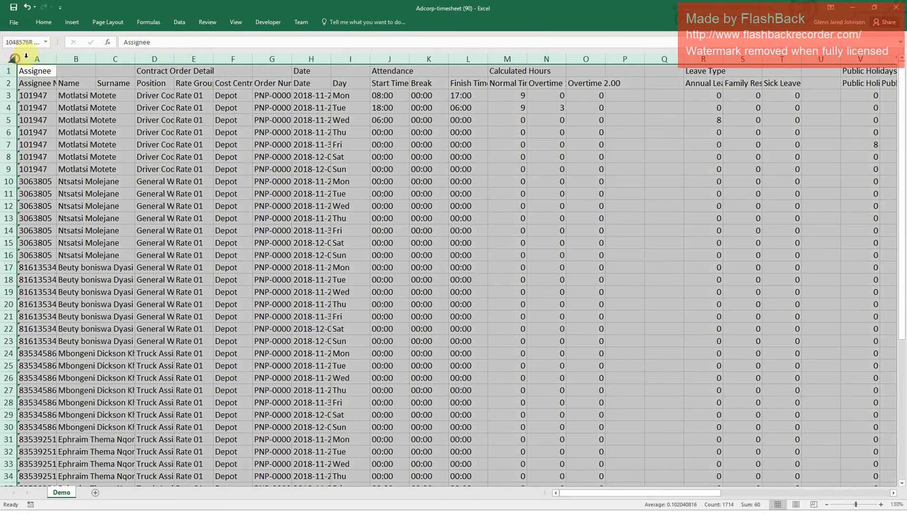
pyautogui.doubleClick(56, 52)
pyautogui.click(364, 243)
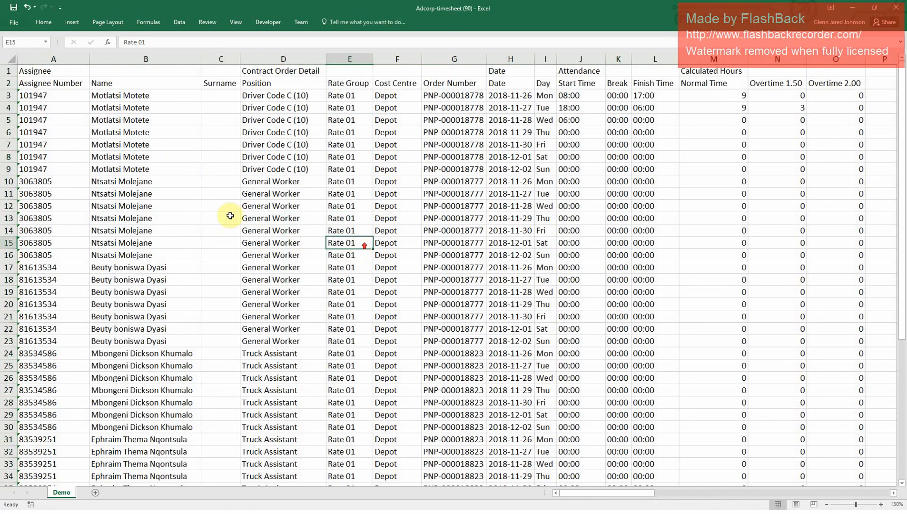
# - Examine the exported assignee names, positions, rate groups, cost centres and order numbers for every assignee in the Demo sheet
pyautogui.moveTo(141, 97); pyautogui.dragTo(142, 135)
pyautogui.click(288, 109)
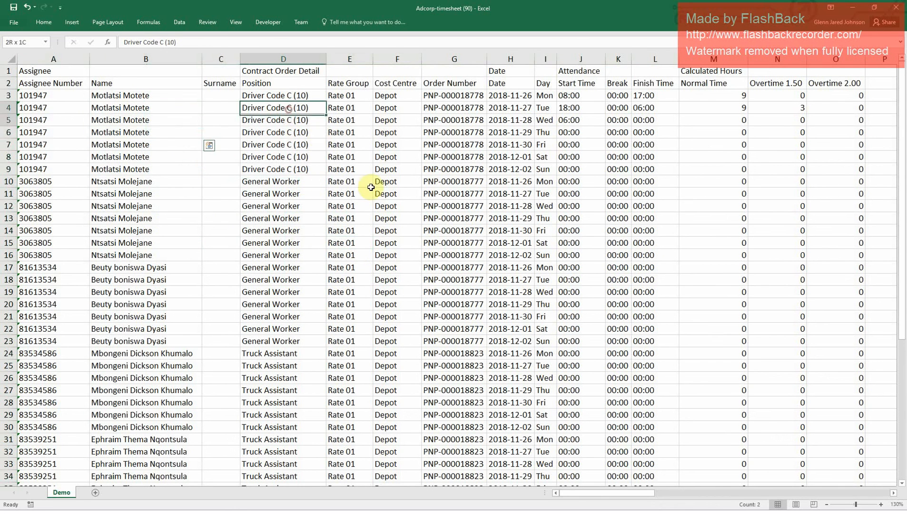
pyautogui.moveTo(370, 187); pyautogui.dragTo(413, 255)
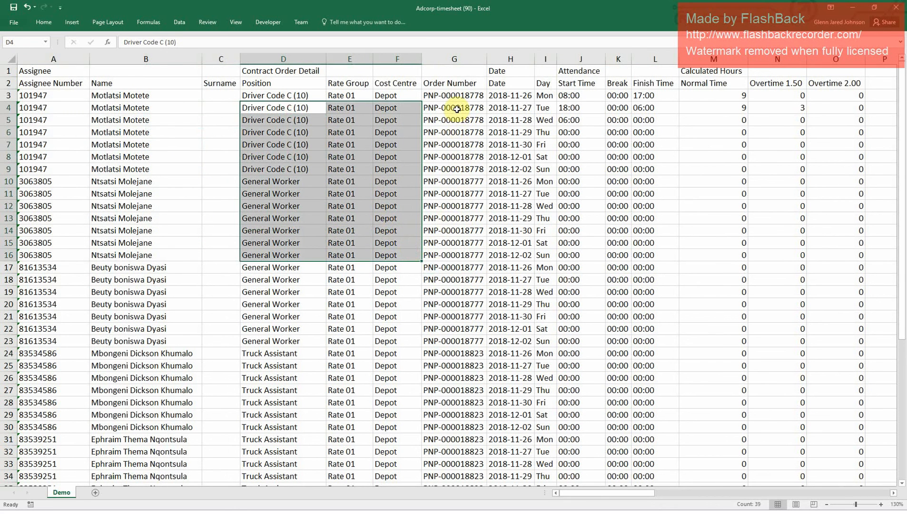
pyautogui.moveTo(457, 109); pyautogui.dragTo(466, 185)
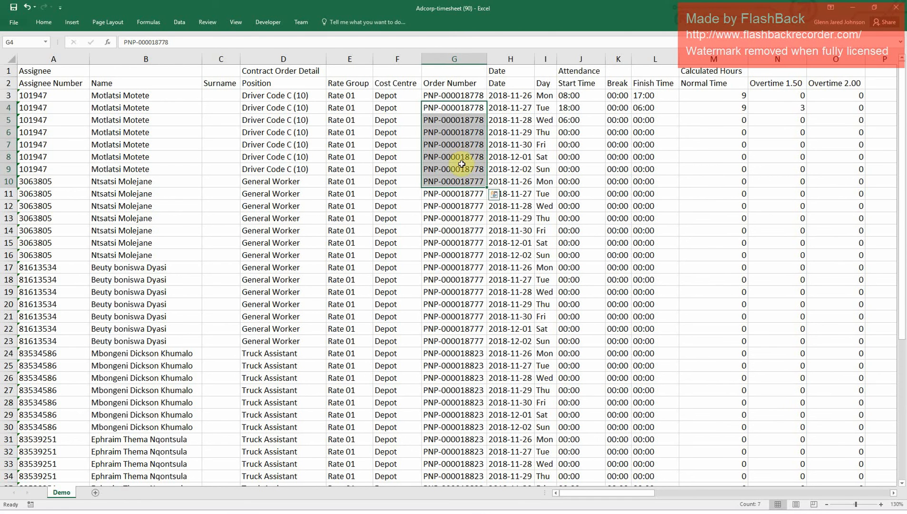
pyautogui.click(124, 144)
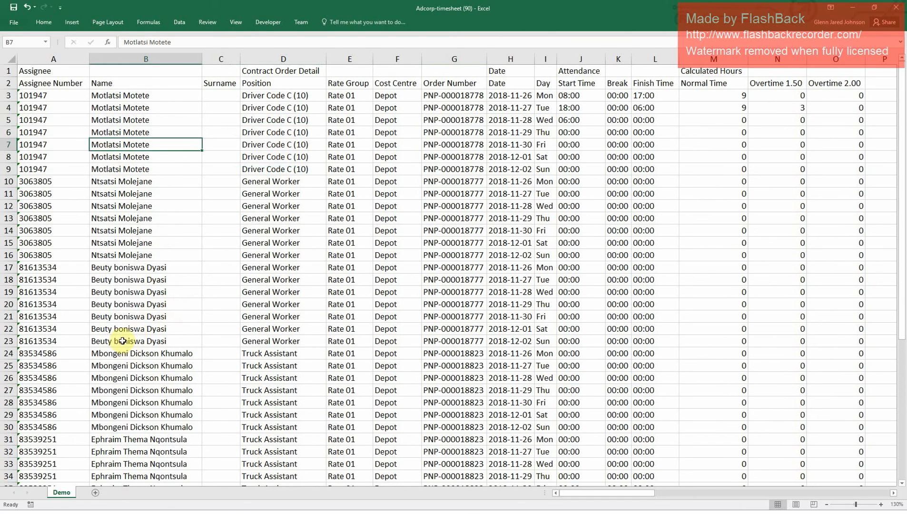
pyautogui.click(180, 328)
pyautogui.scroll(-4, 138, 390)
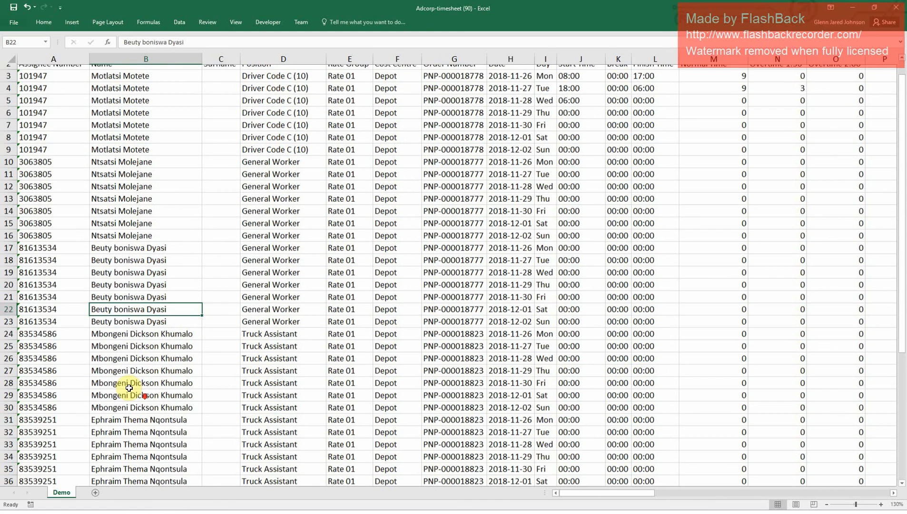
pyautogui.click(144, 464)
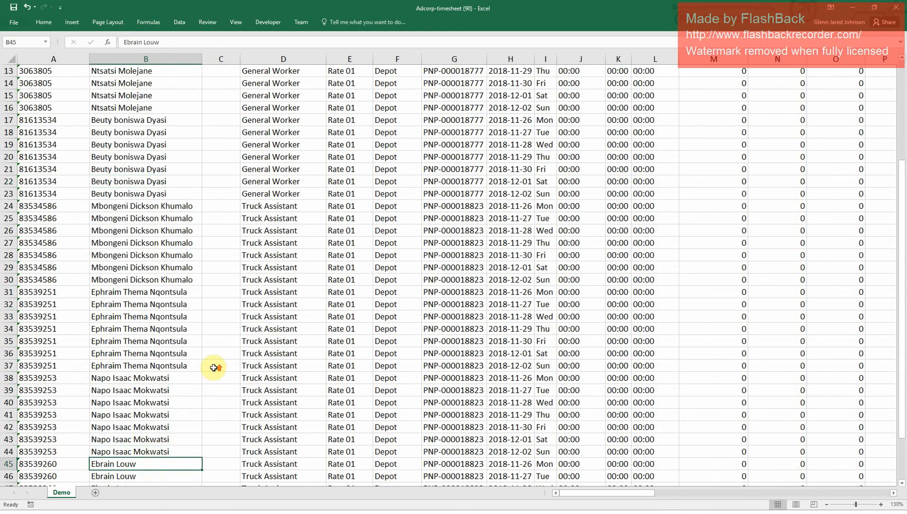
pyautogui.scroll(4, 217, 369)
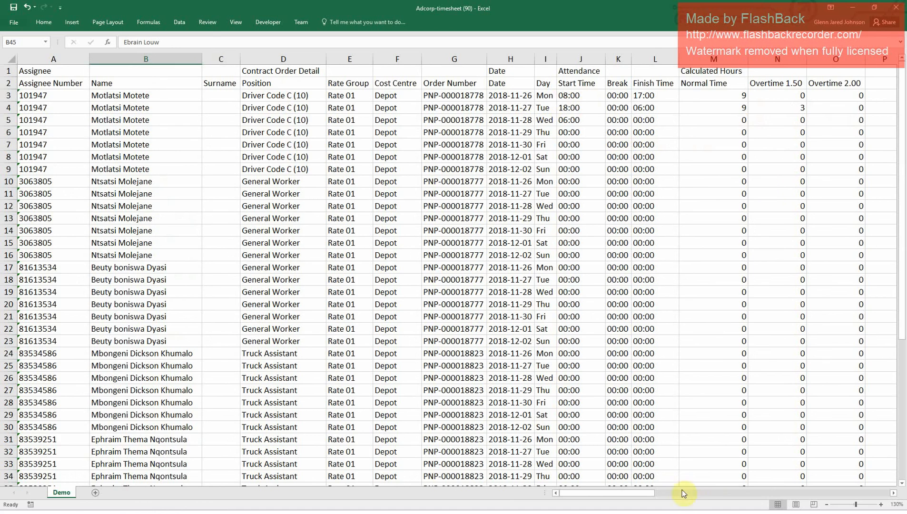
pyautogui.moveTo(644, 492); pyautogui.dragTo(558, 491)
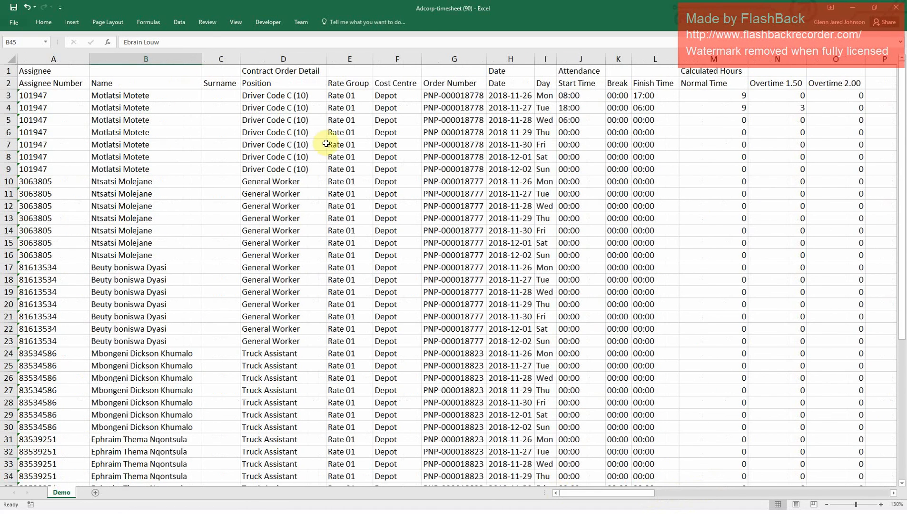
# - Switch back to the Adcorp Timesheet System, upload the Alberton PDF as a backing document and post the timesheet to AX
pyautogui.click(852, 8)
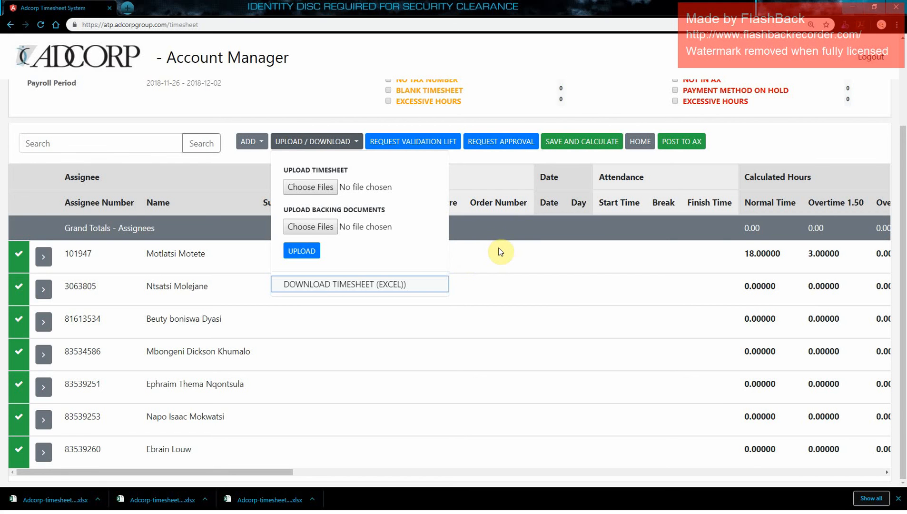
pyautogui.click(321, 231)
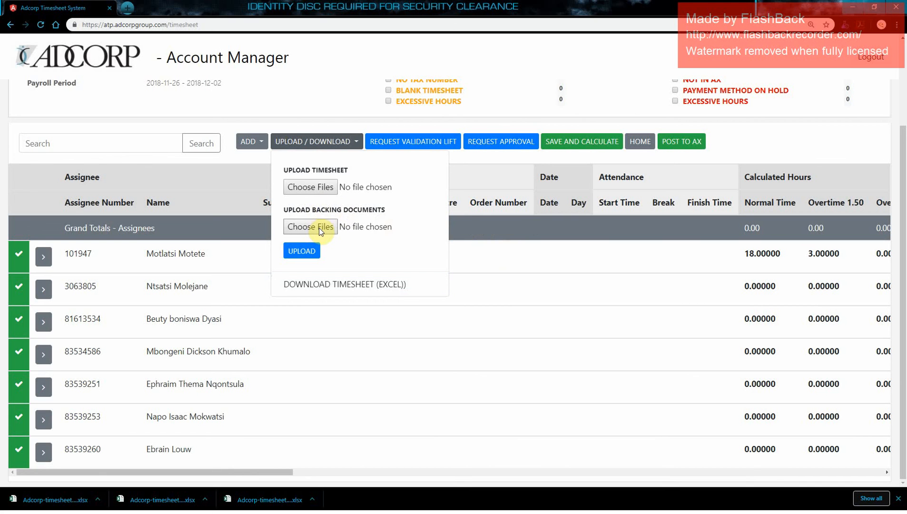
pyautogui.doubleClick(127, 116)
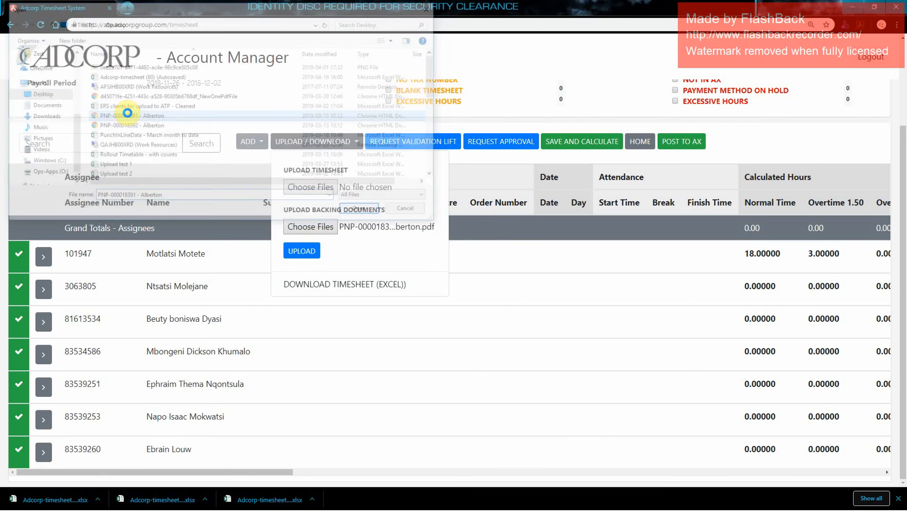
pyautogui.click(301, 252)
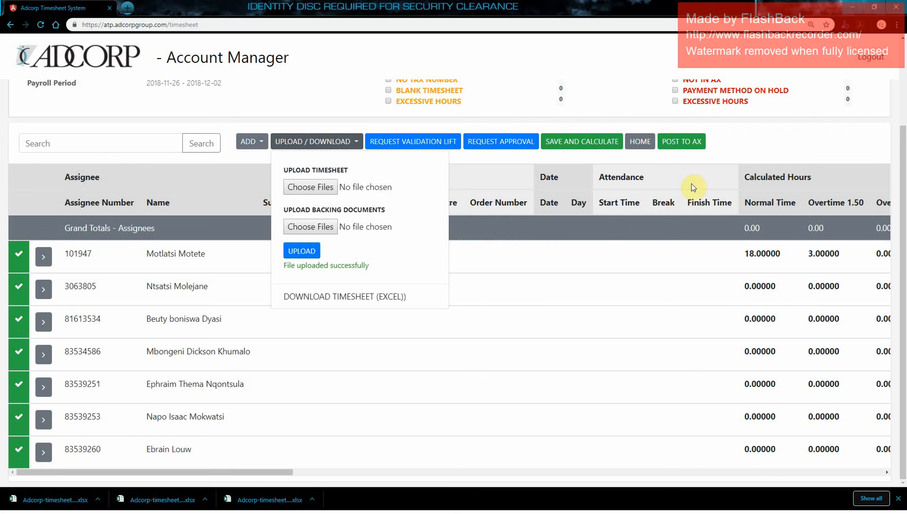
pyautogui.click(699, 141)
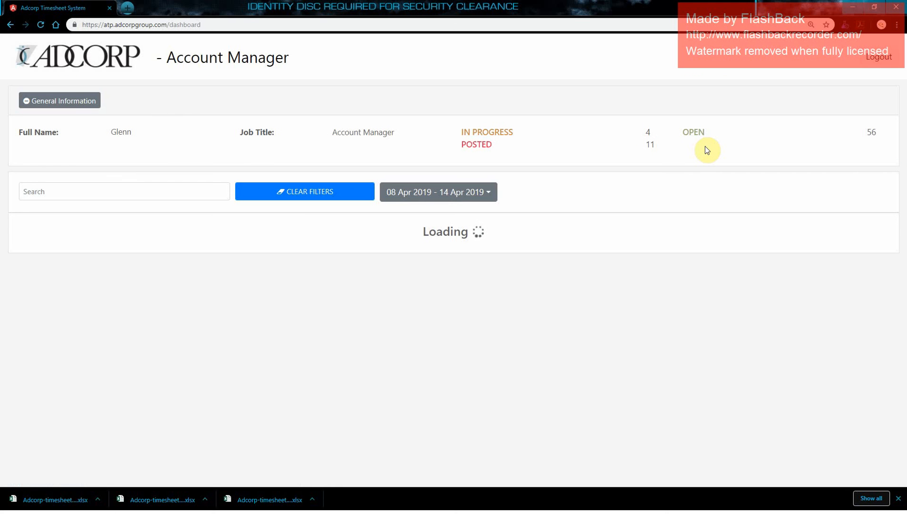